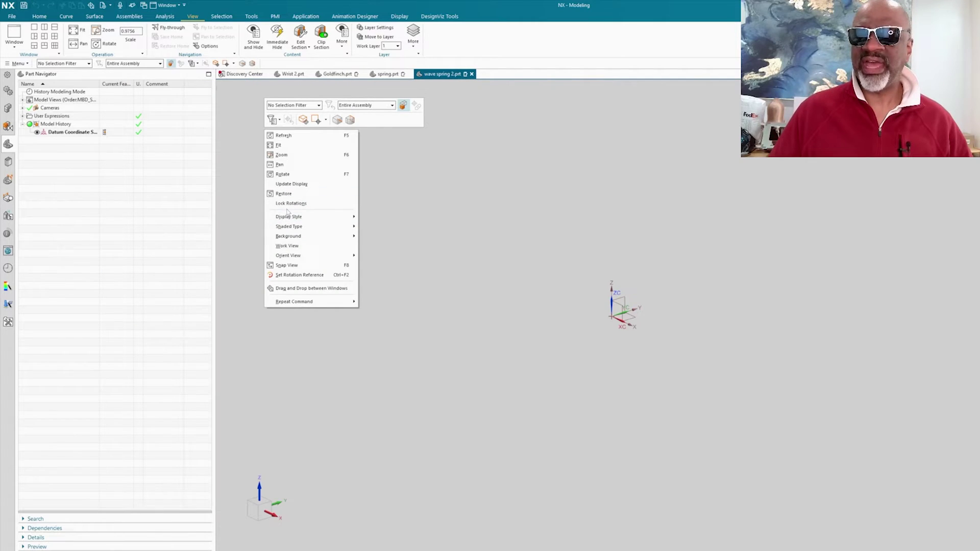
# Set the graphics area background to White Background
pyautogui.moveTo(286, 236)
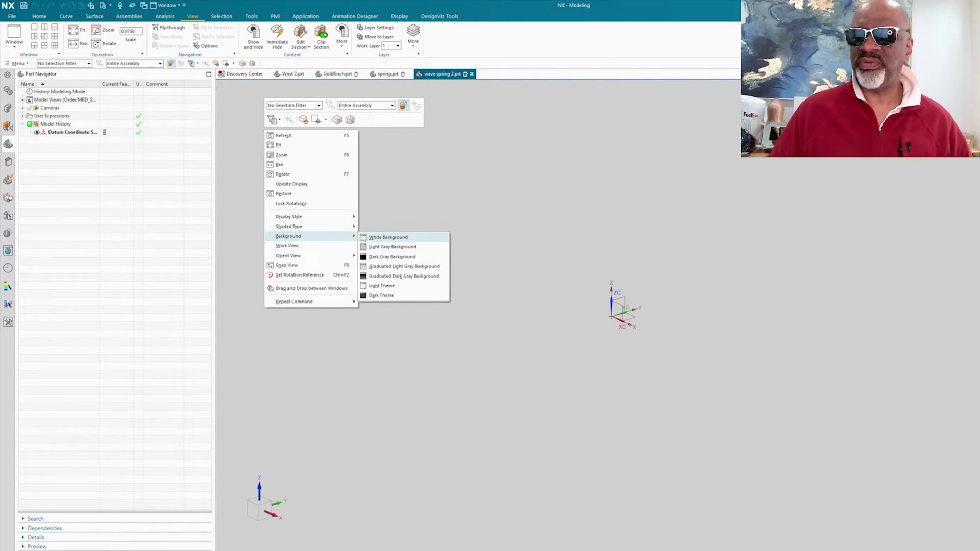
pyautogui.click(363, 237)
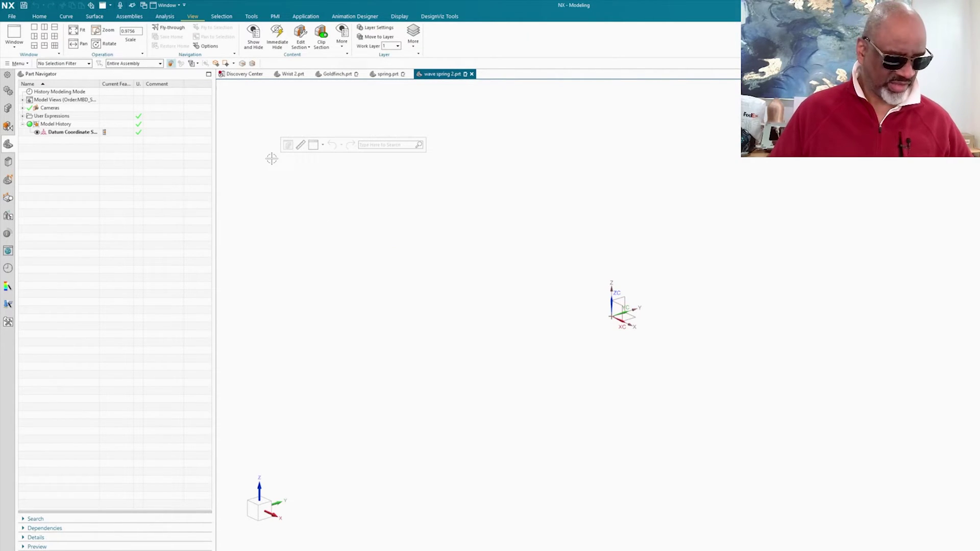
# Create a new expression named d with formula 3 in the Expressions dialog
pyautogui.hotkey('ctrl', 'e')
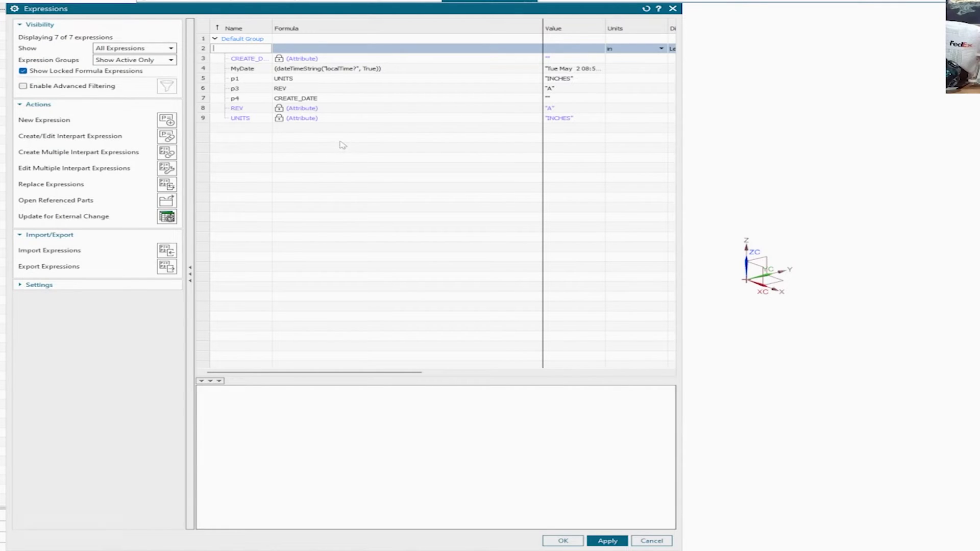
pyautogui.click(314, 120)
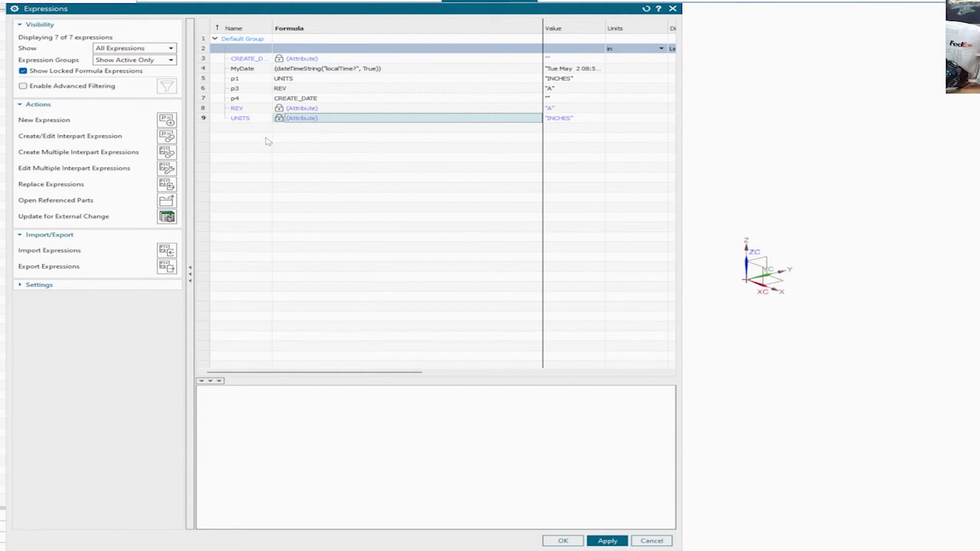
pyautogui.click(246, 48)
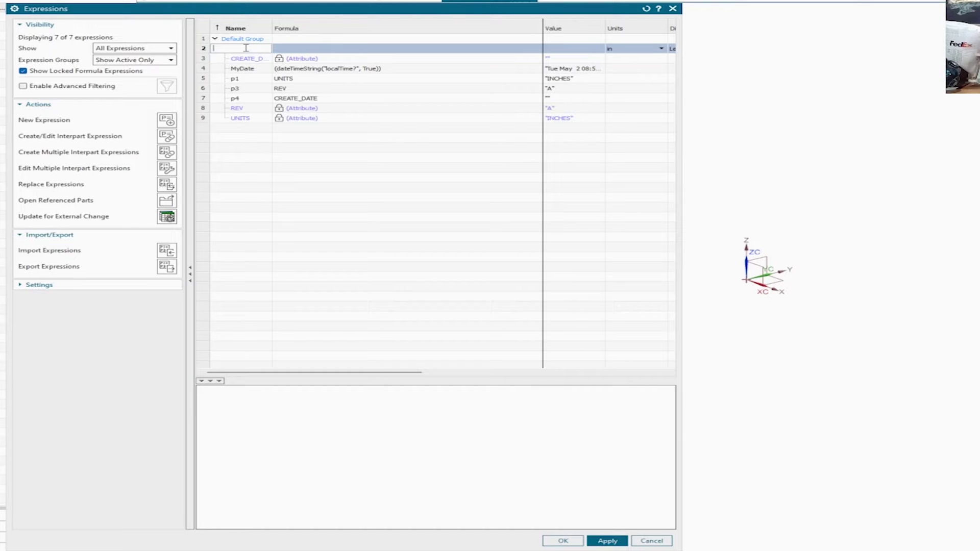
pyautogui.write('d')
pyautogui.click(295, 51)
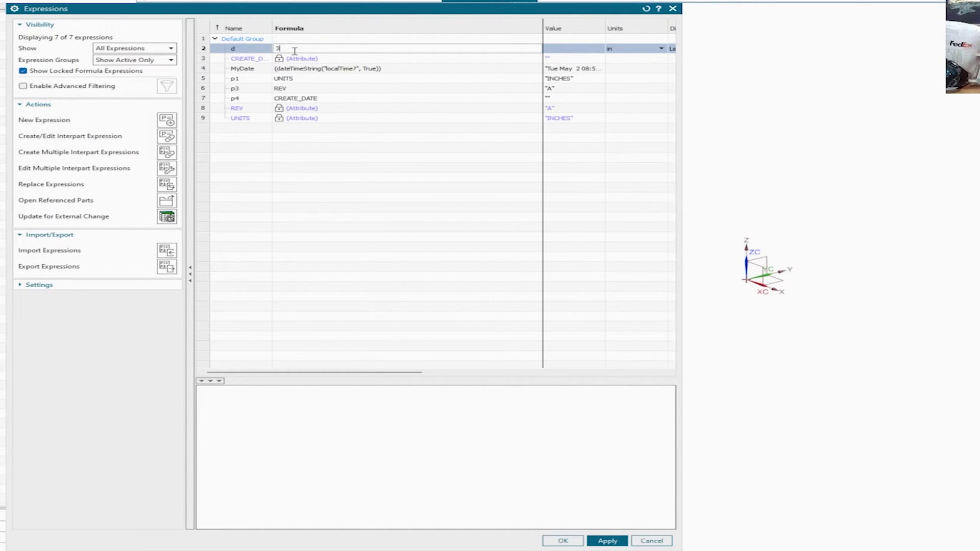
pyautogui.write('3')
pyautogui.press('Return')
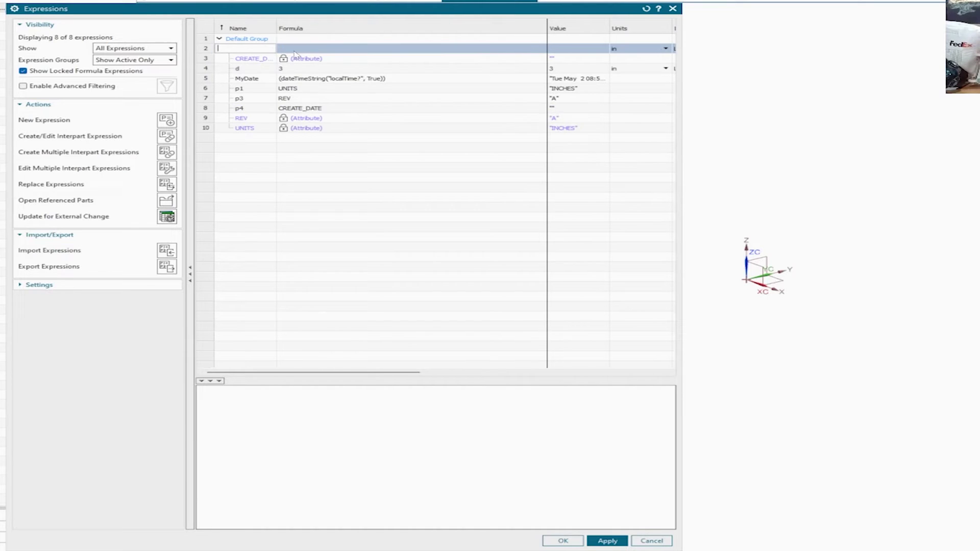
# Append the comment '//this is the diameter' to d's formula
pyautogui.click(295, 70)
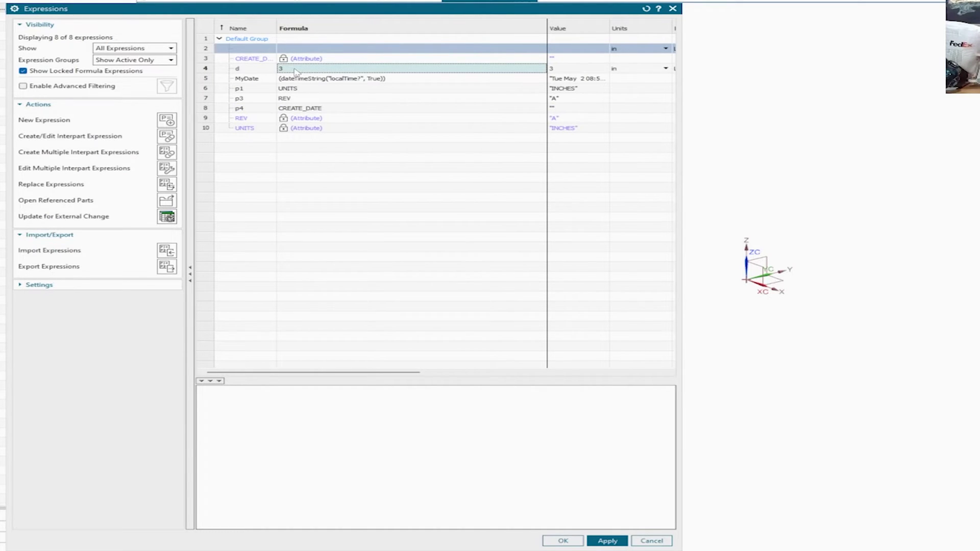
pyautogui.click(295, 68)
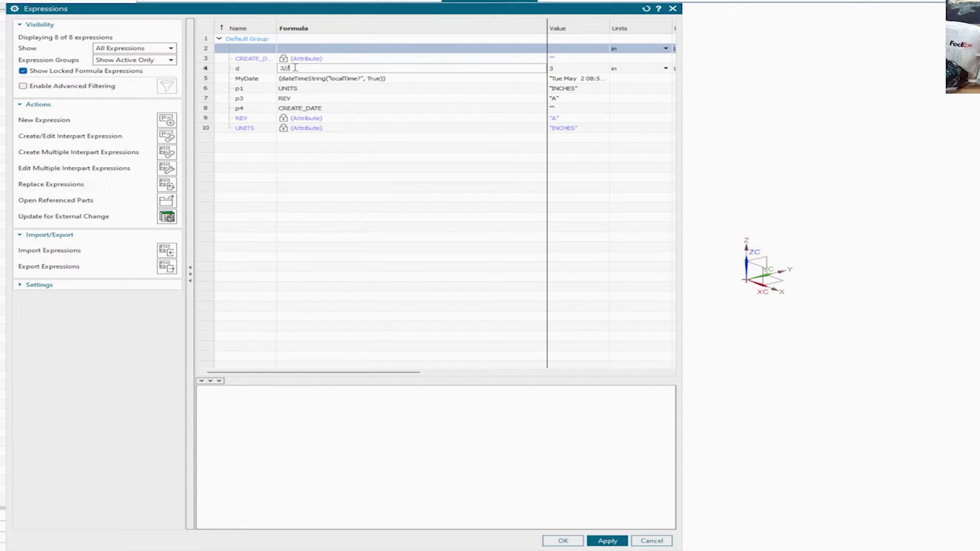
pyautogui.write('//this is the diam')
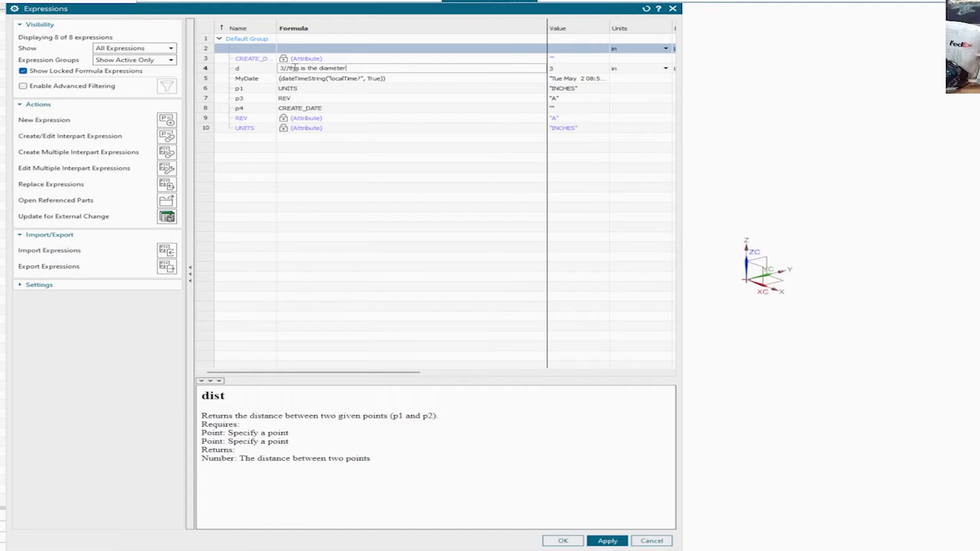
pyautogui.write('eter')
pyautogui.press('Return')
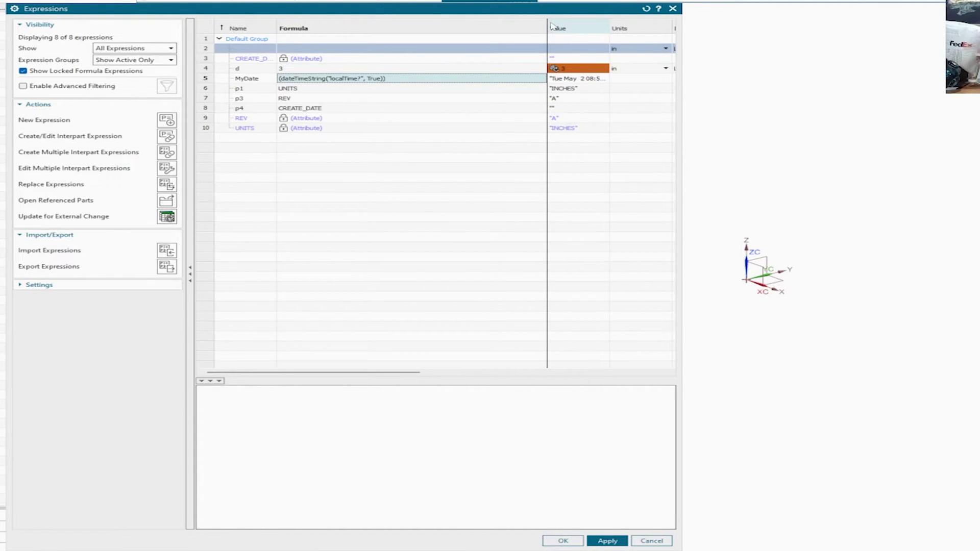
# Widen the Expressions list to show the Comment column and check d's comment
pyautogui.moveTo(548, 26); pyautogui.dragTo(437, 26)
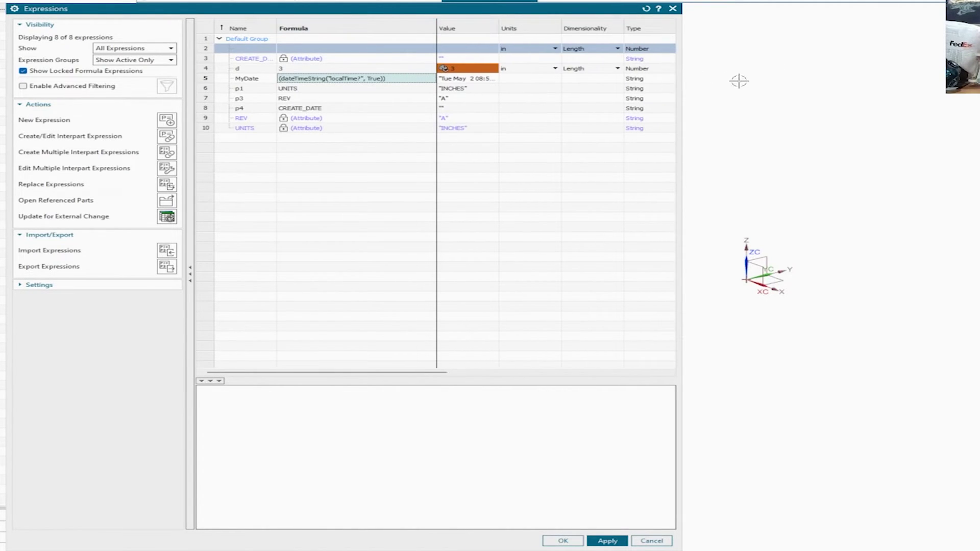
pyautogui.moveTo(682, 84); pyautogui.dragTo(967, 85)
pyautogui.click(794, 70)
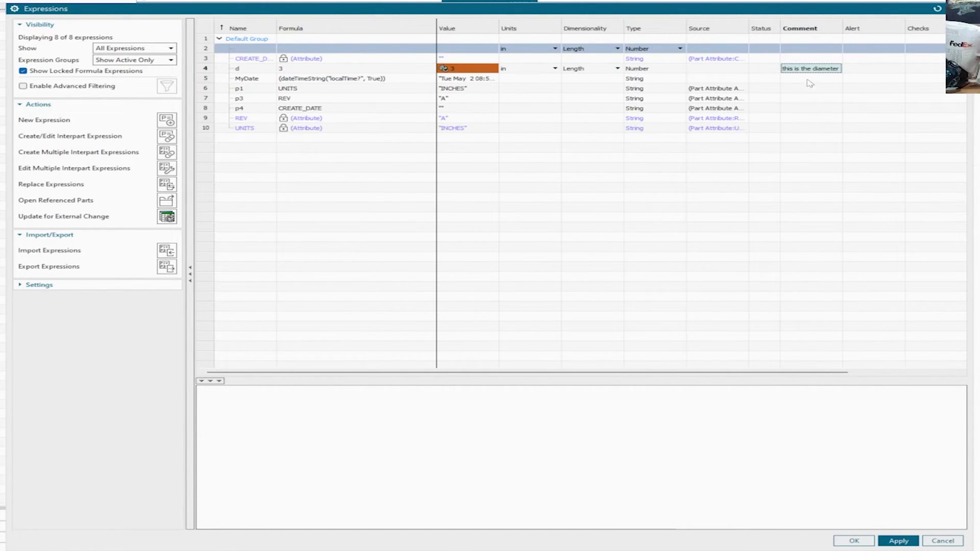
pyautogui.click(248, 49)
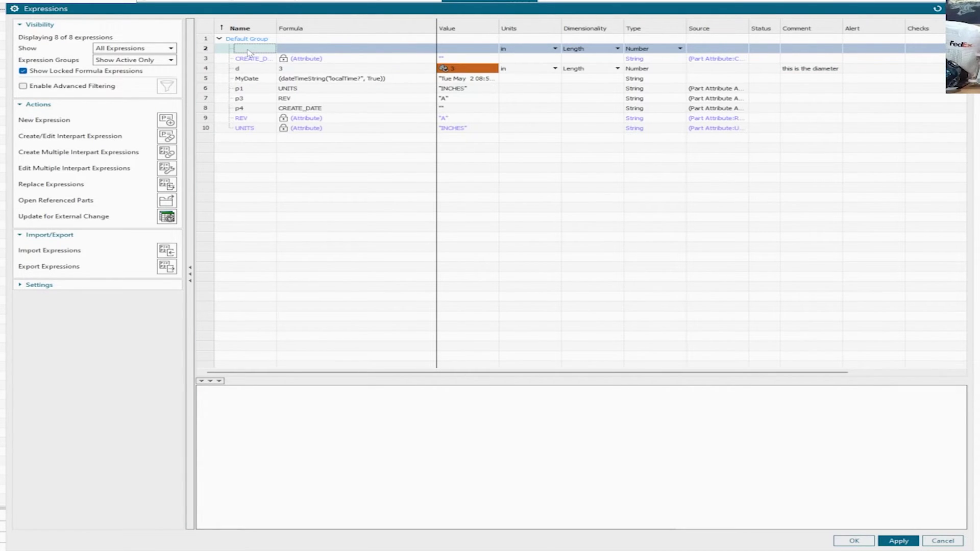
# Add thk = 0.125, n2 = 4 ('number of lobes') and n1 = 6 ('number of ripples')
pyautogui.write('thk')
pyautogui.click(308, 49)
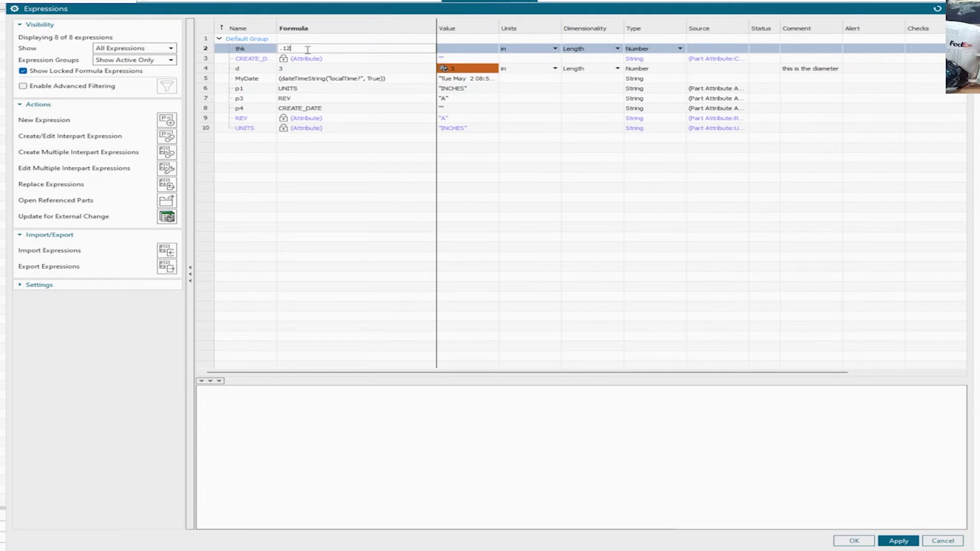
pyautogui.write('.125')
pyautogui.press('Return')
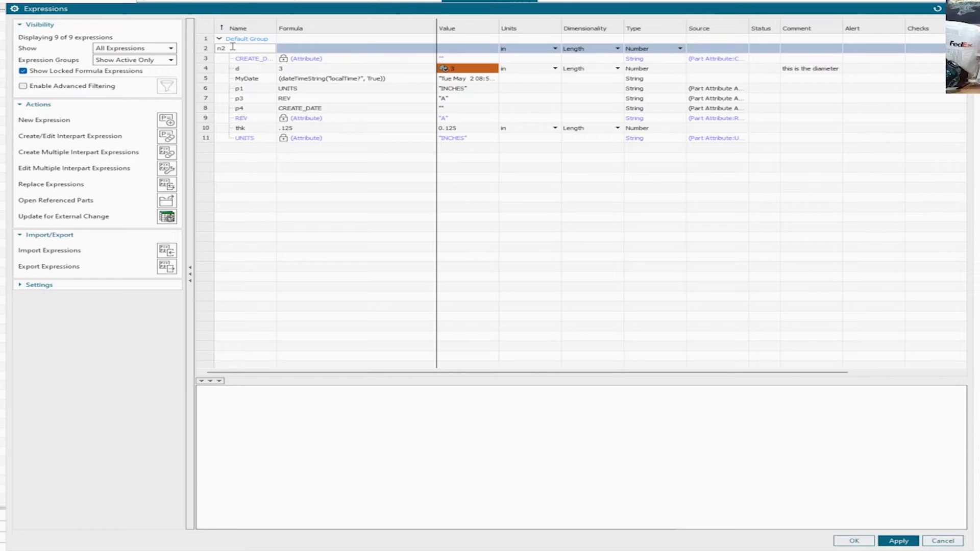
pyautogui.press('Tab')
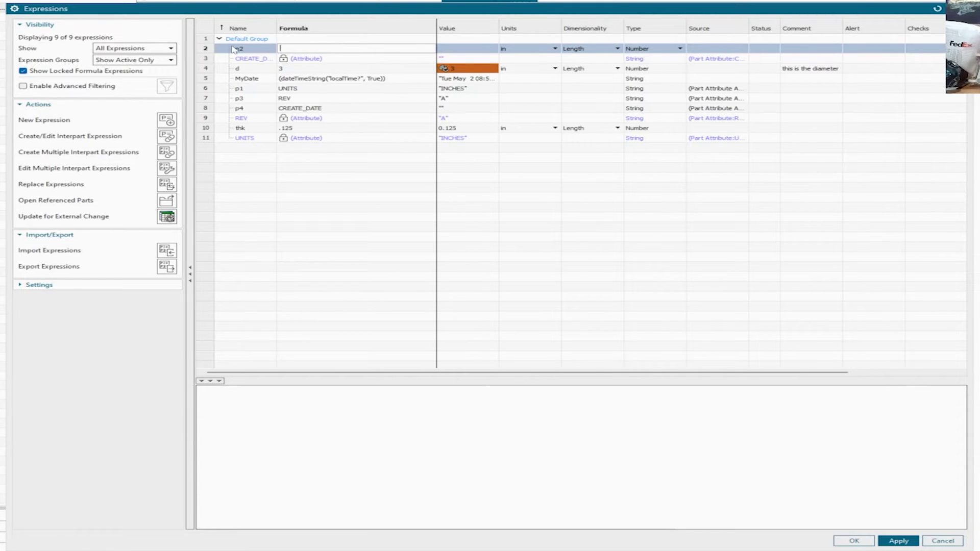
pyautogui.write('4//n')
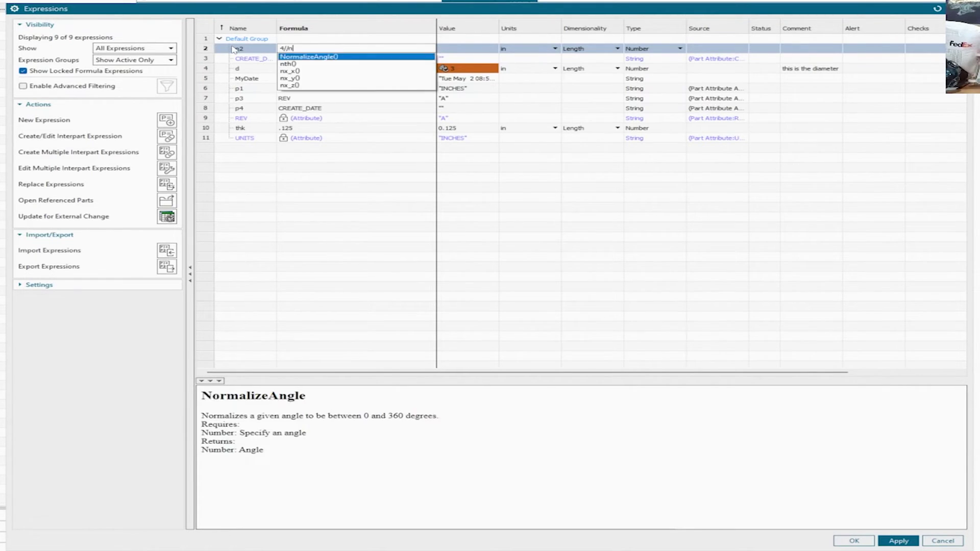
pyautogui.write('umber of lob')
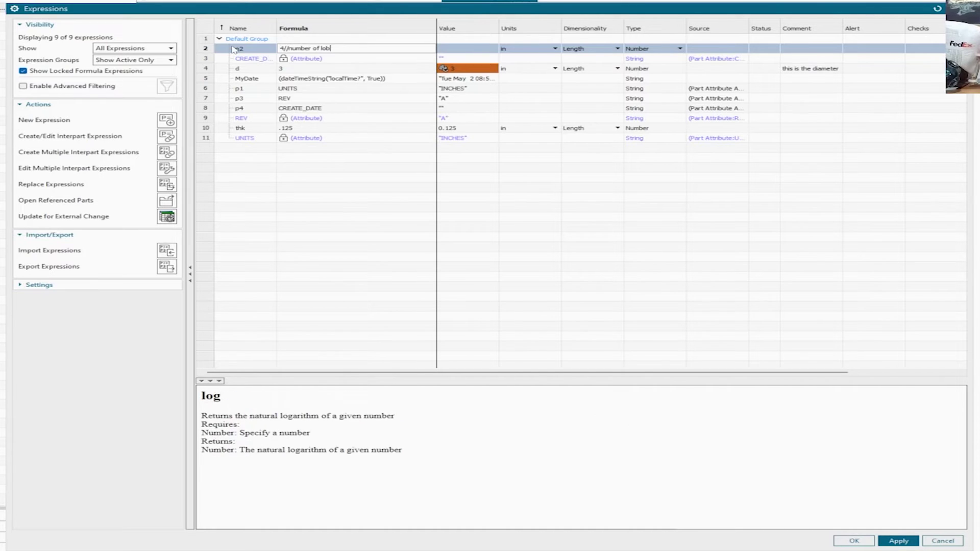
pyautogui.write('es')
pyautogui.press('Return')
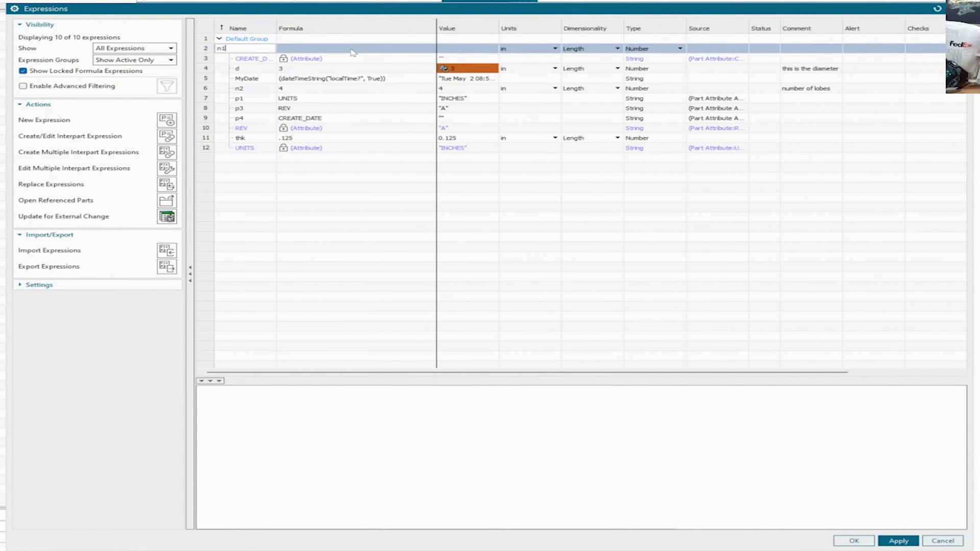
pyautogui.click(314, 47)
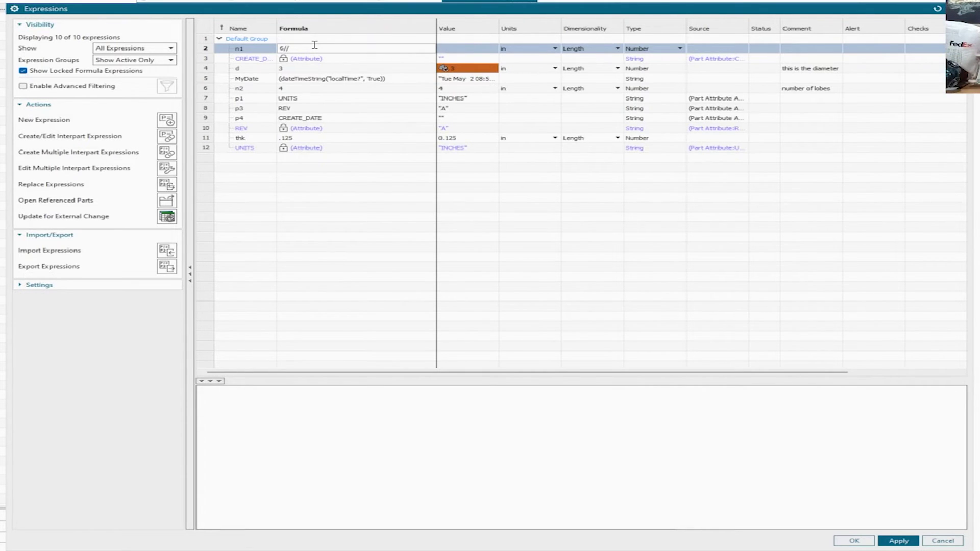
pyautogui.write('number of ripp')
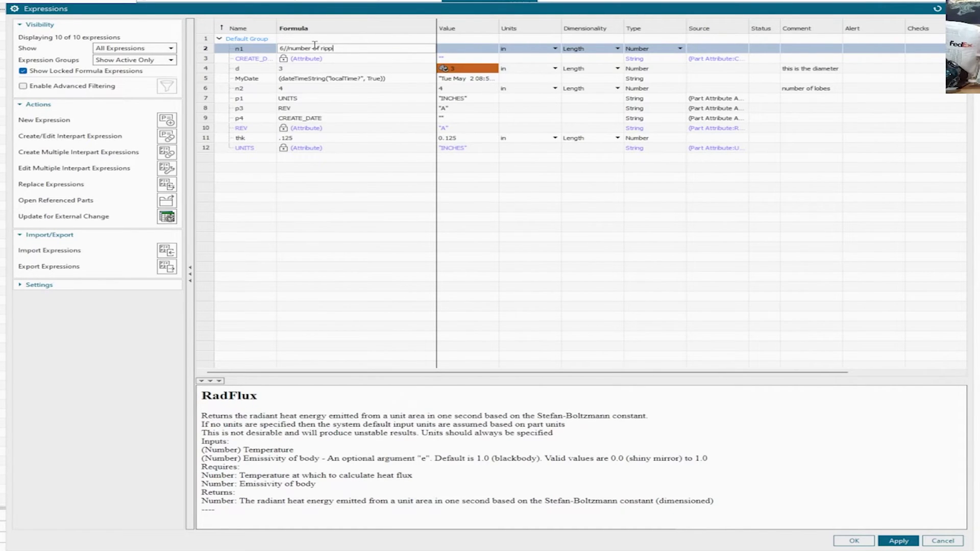
pyautogui.write('les')
pyautogui.press('Return')
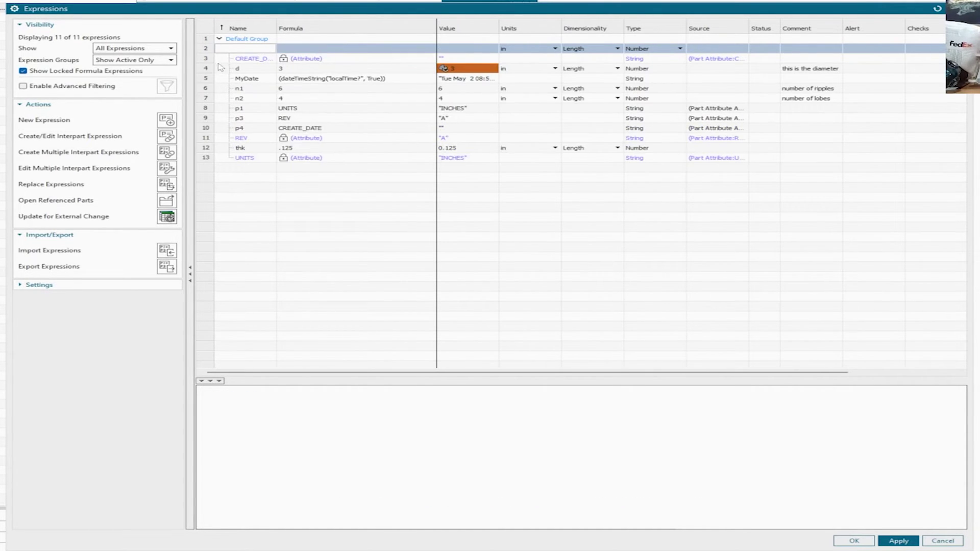
# Set the dimensionality of n1 and n2 to Unitless
pyautogui.click(618, 91)
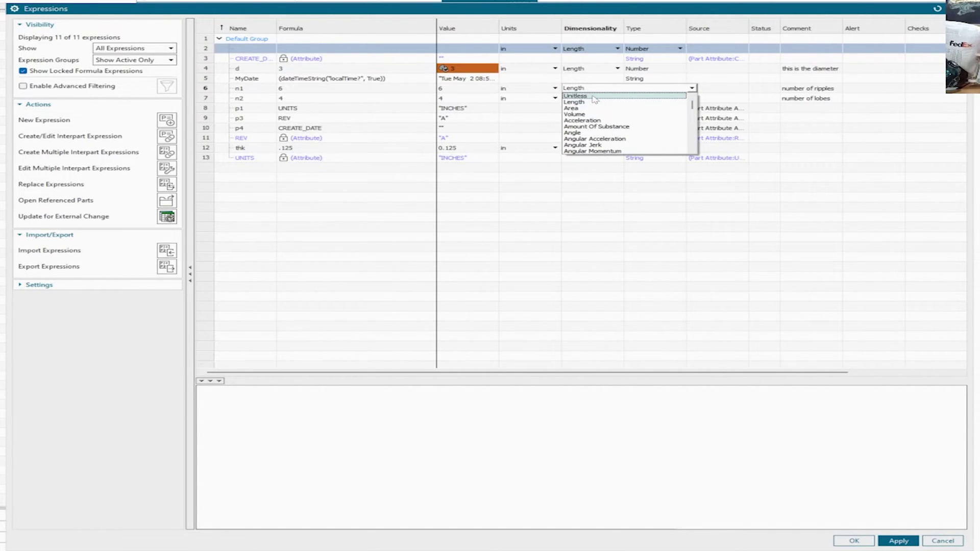
pyautogui.click(595, 96)
pyautogui.click(618, 98)
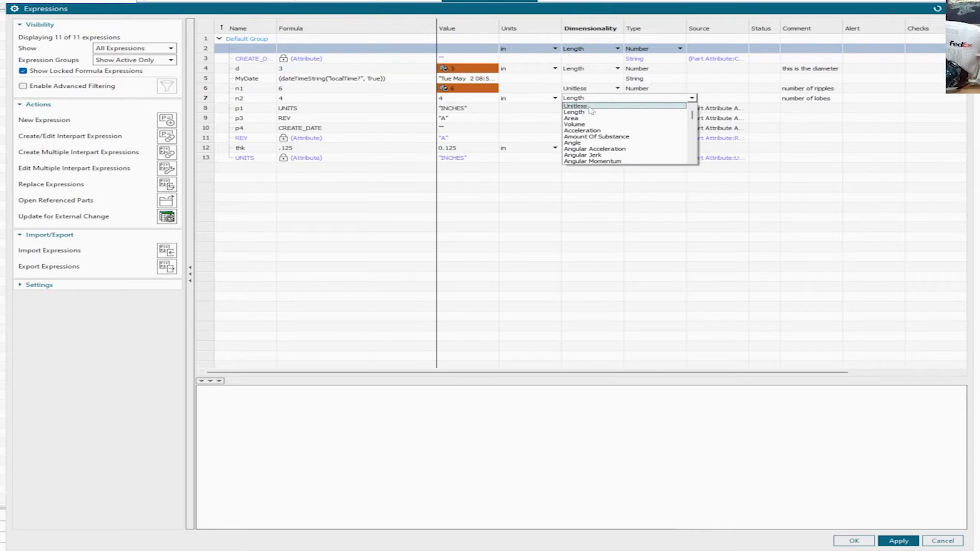
pyautogui.click(593, 110)
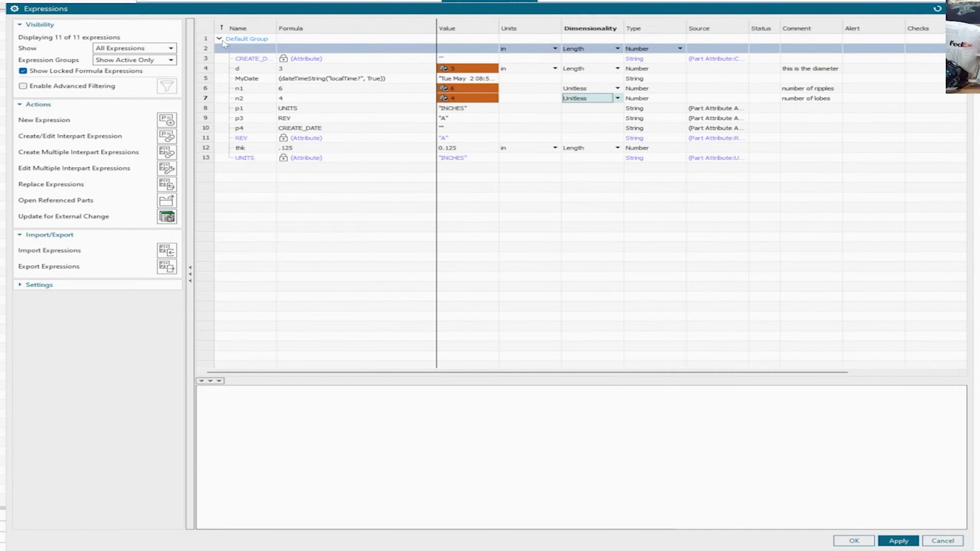
# Add a new expression t, make it Unitless, and start its formula
pyautogui.doubleClick(246, 48)
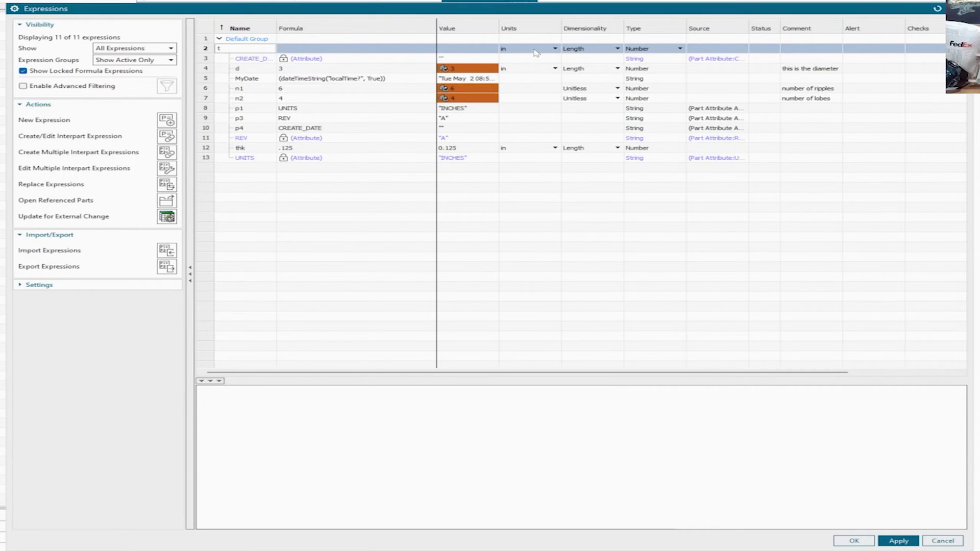
pyautogui.click(607, 50)
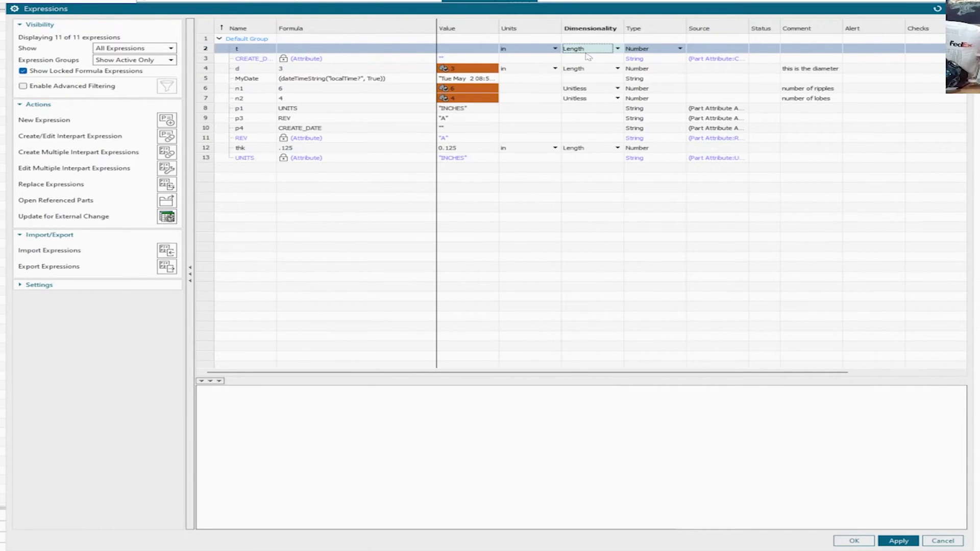
pyautogui.click(619, 50)
pyautogui.click(588, 60)
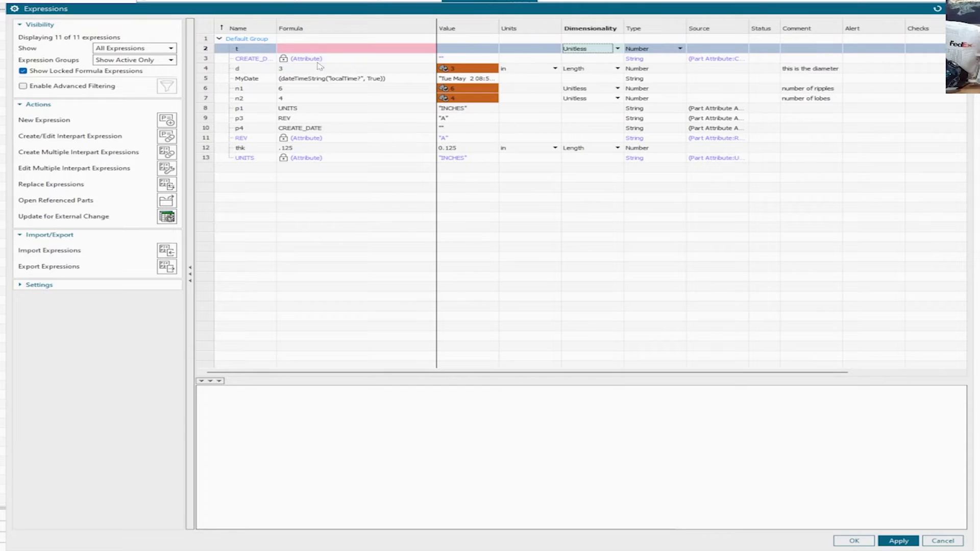
pyautogui.click(285, 49)
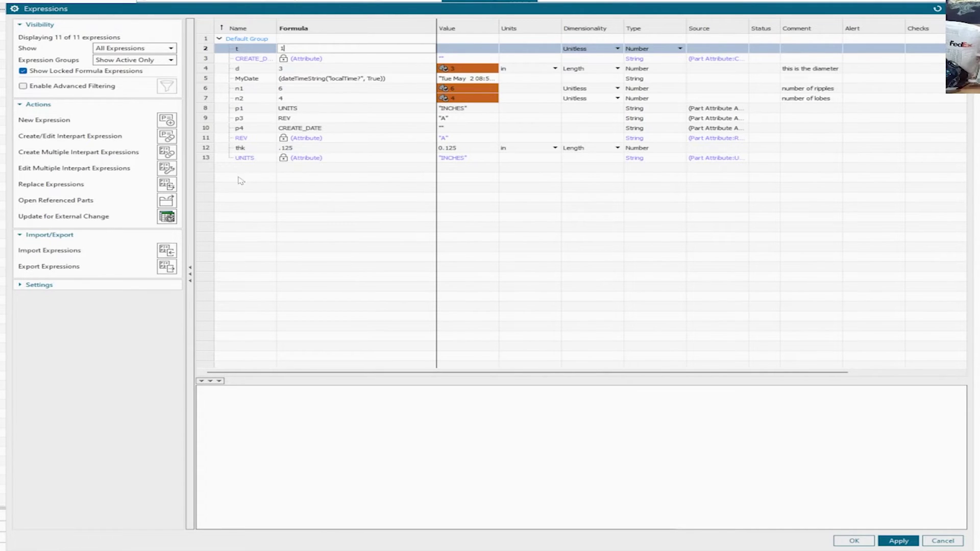
# Commit t = 1, add a new row, and change thk's formula to 0.05
pyautogui.click(352, 181)
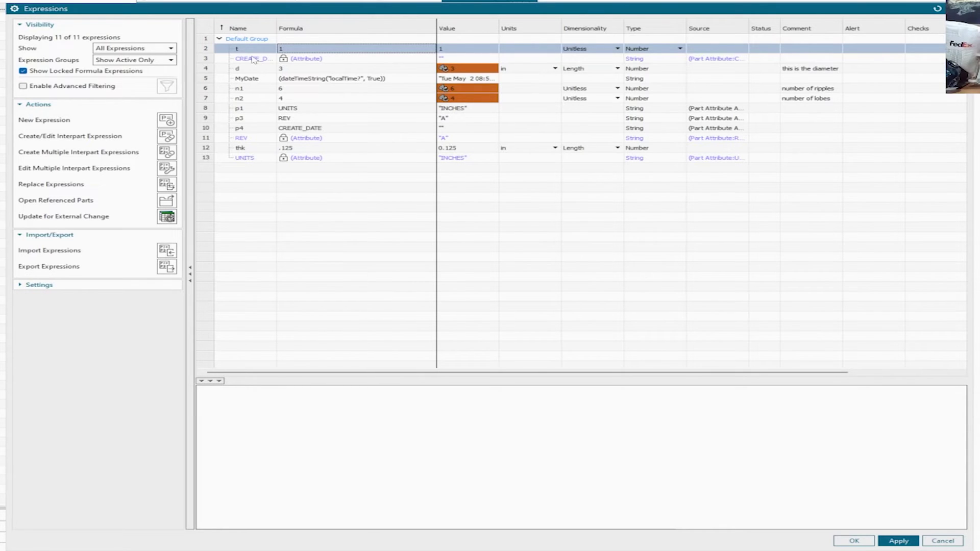
pyautogui.click(166, 120)
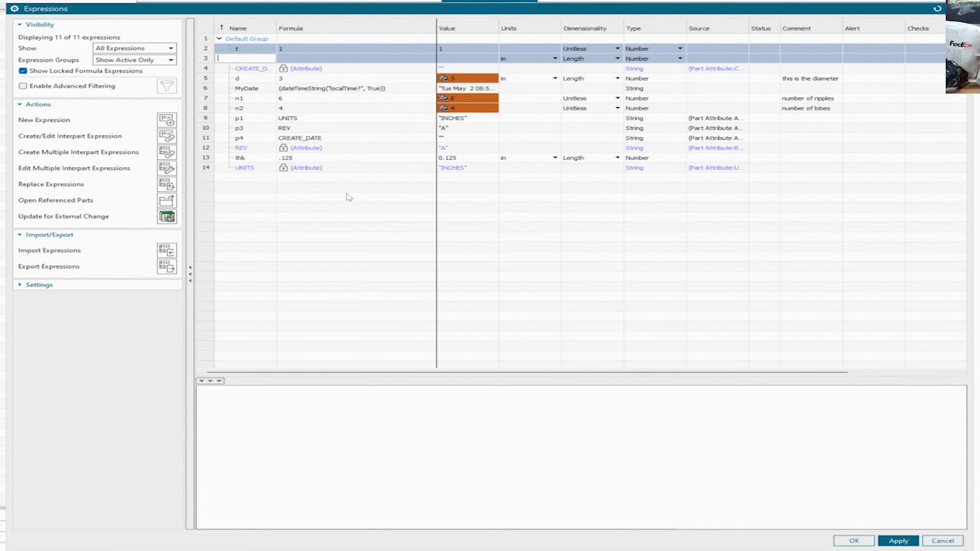
pyautogui.doubleClick(298, 158)
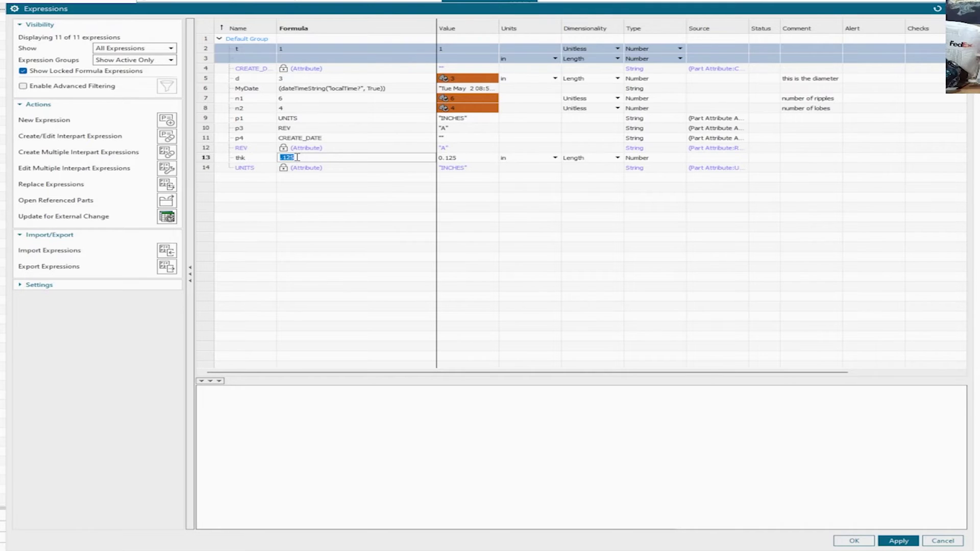
pyautogui.write('.05')
pyautogui.click(257, 60)
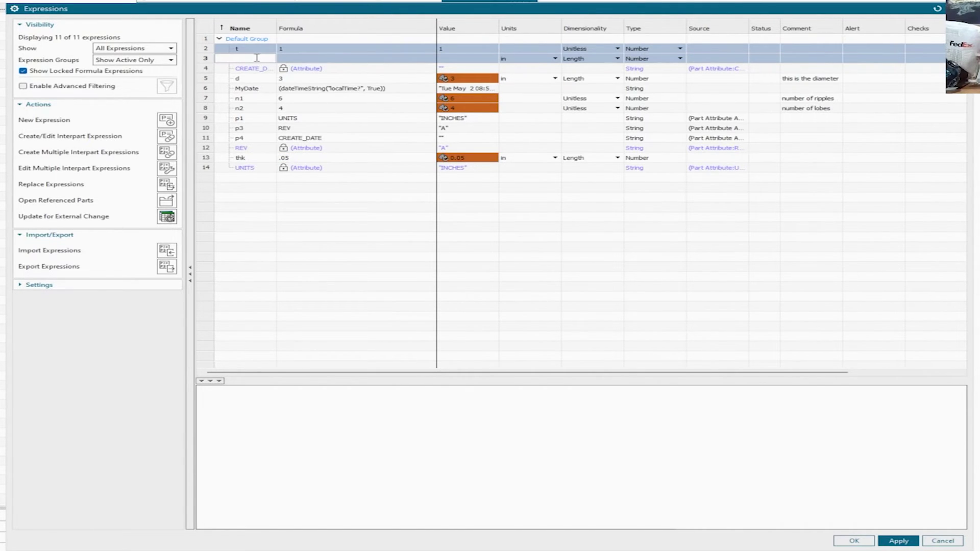
# Add length expression w = 0.2 commented 'width of the spring material'
pyautogui.write('w')
pyautogui.click(306, 59)
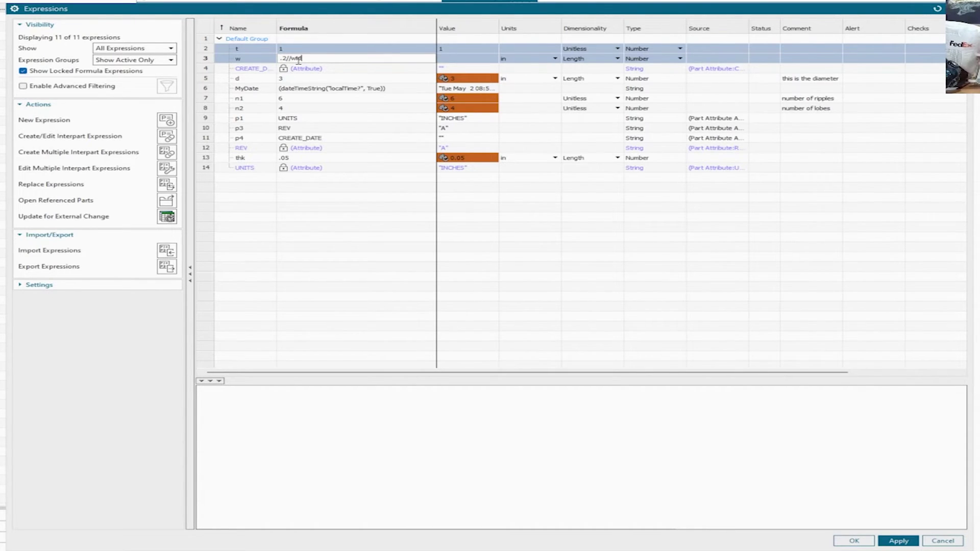
pyautogui.write('.2//width of the s')
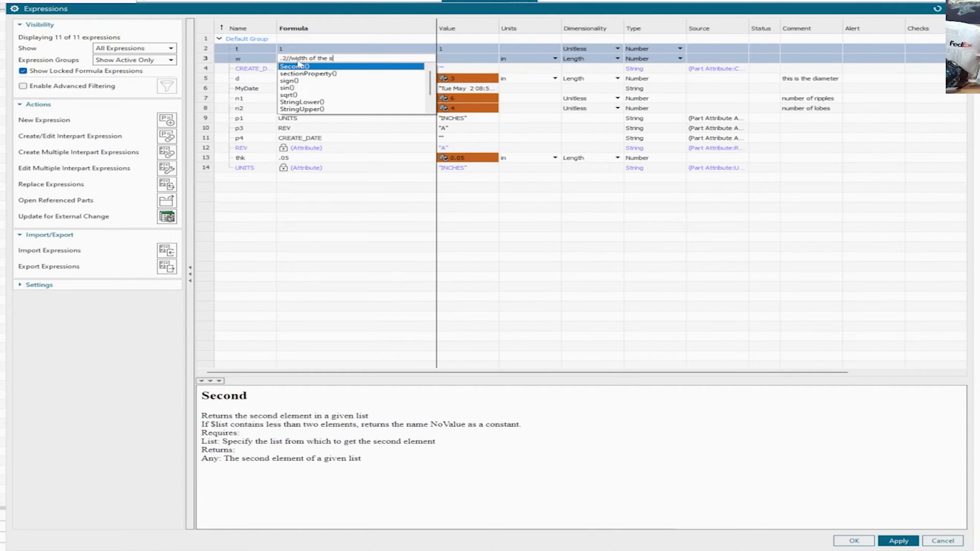
pyautogui.write('pring material')
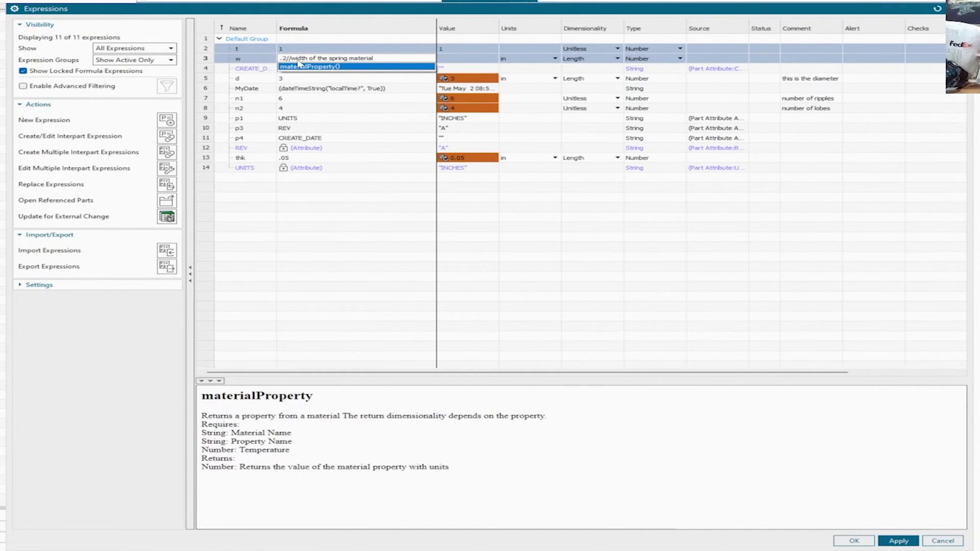
pyautogui.press('Escape')
pyautogui.press('Return')
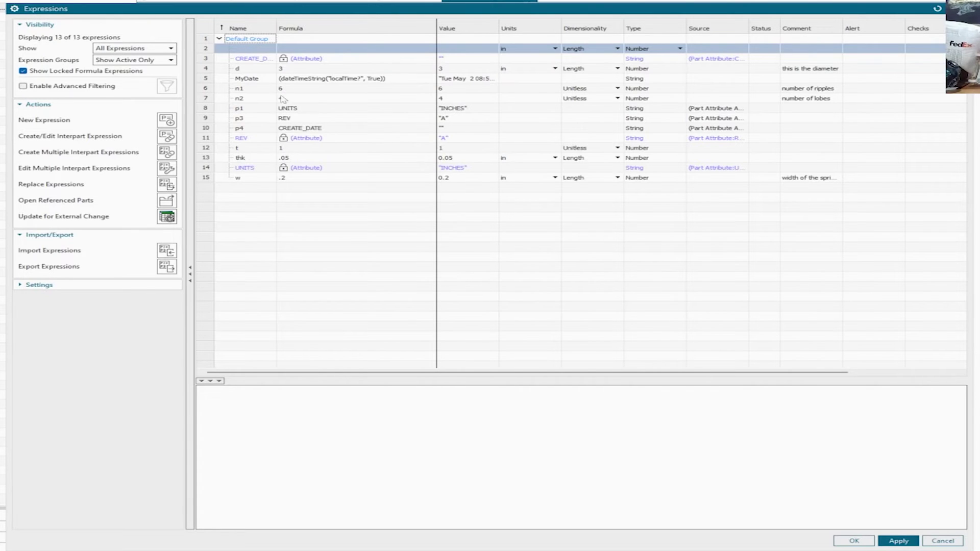
# Add a comment to thk describing it as the spring material's thickness
pyautogui.click(298, 162)
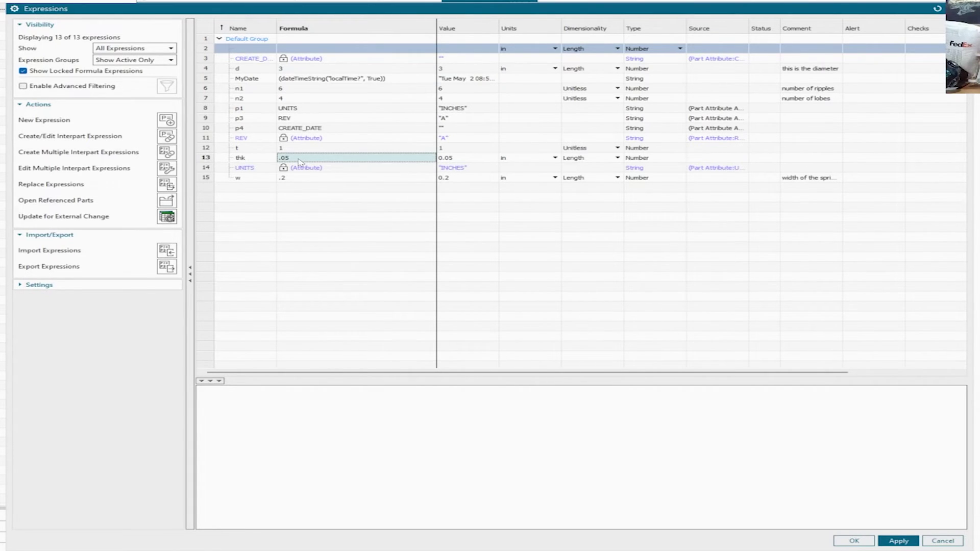
pyautogui.doubleClick(805, 157)
pyautogui.write('thick')
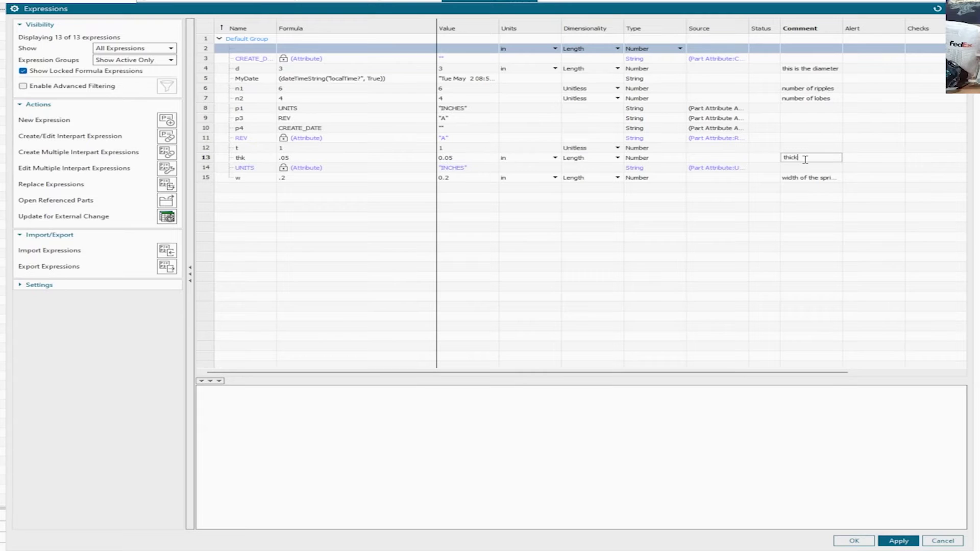
pyautogui.write('ness ofd the spring mat')
pyautogui.press('Return')
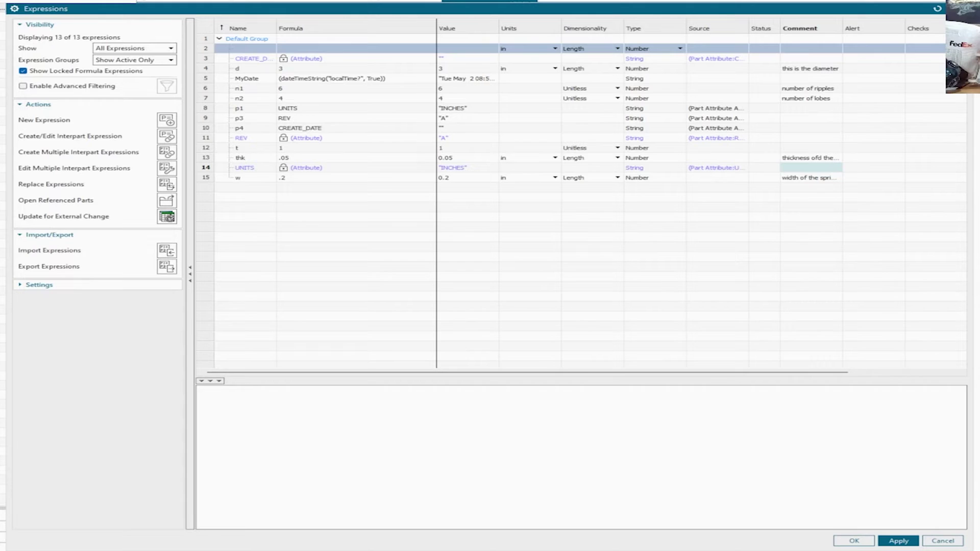
# Add expression xt = (d/2)*sin(n2*t*360)
pyautogui.click(44, 119)
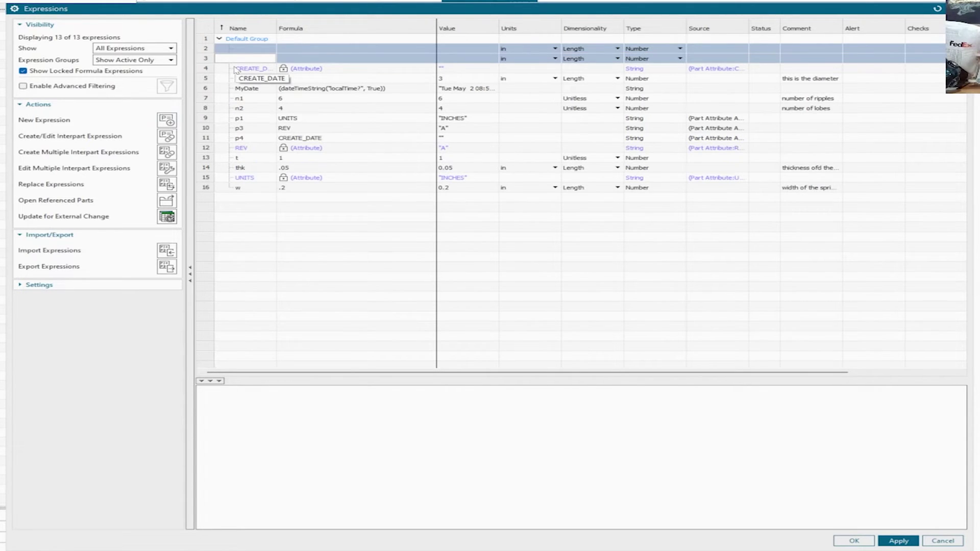
pyautogui.write('xt')
pyautogui.click(295, 58)
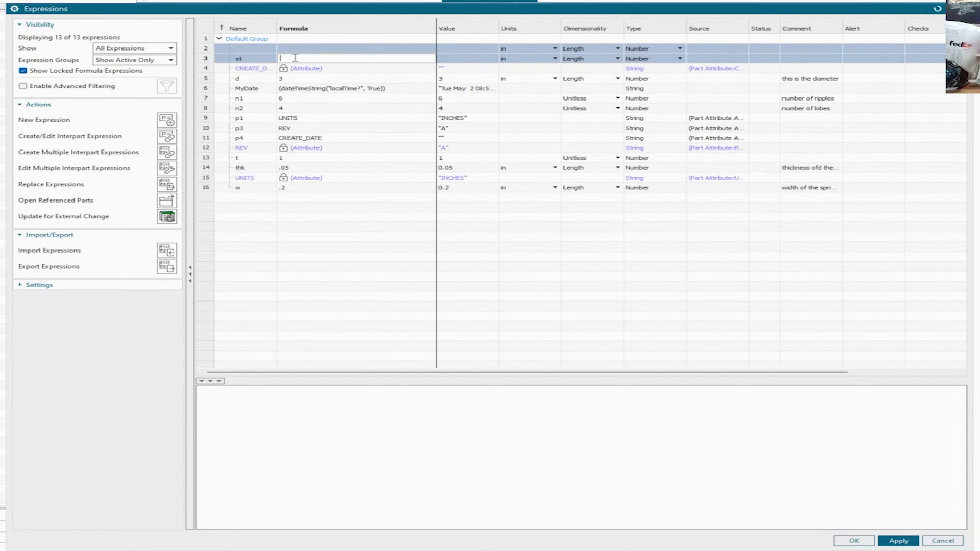
pyautogui.write('d')
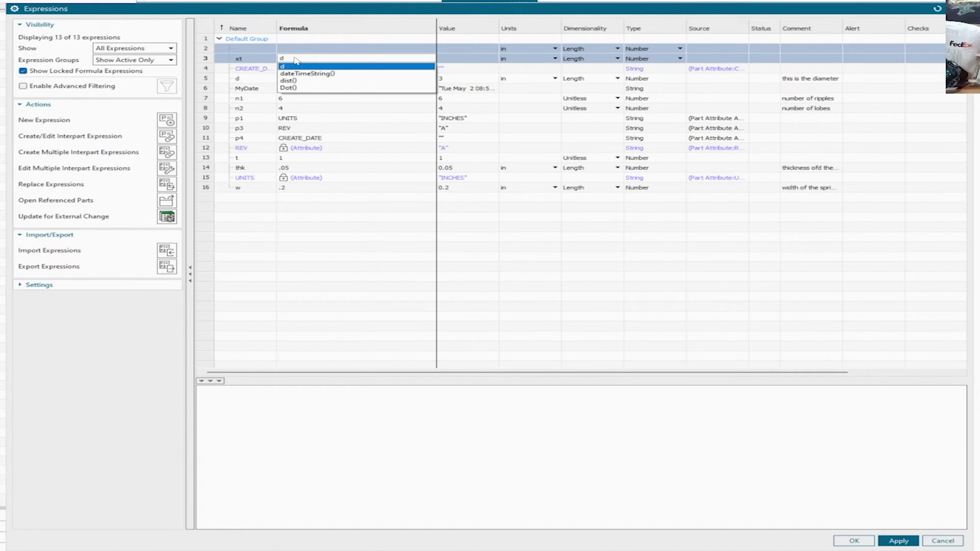
pyautogui.write('/2')
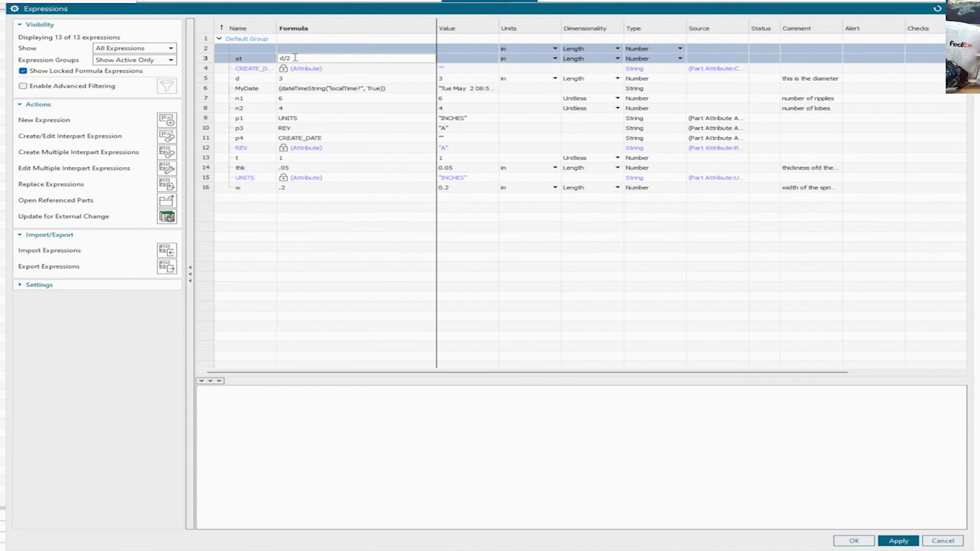
pyautogui.press('Home')
pyautogui.write('(')
pyautogui.press('End')
pyautogui.write(')*sin(')
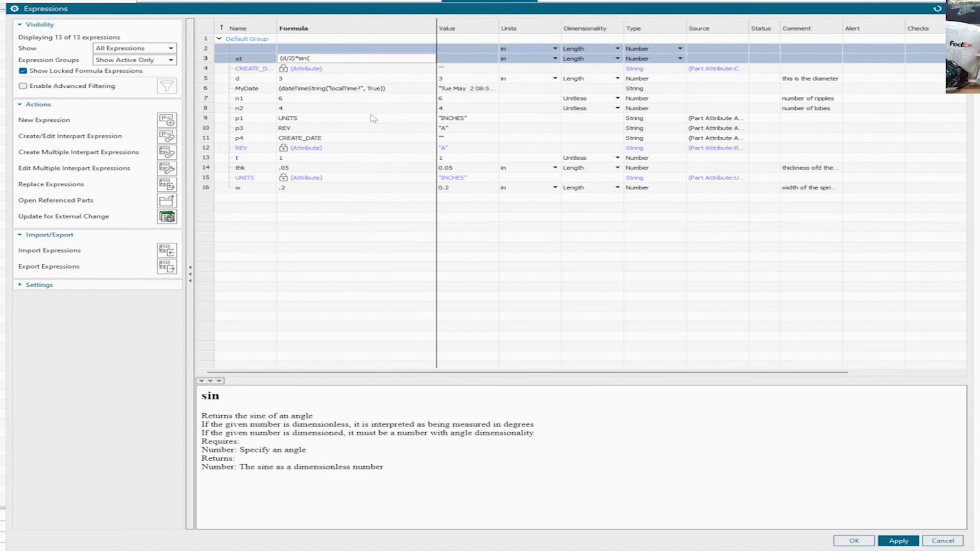
pyautogui.write('n2*t*360)')
pyautogui.press('Return')
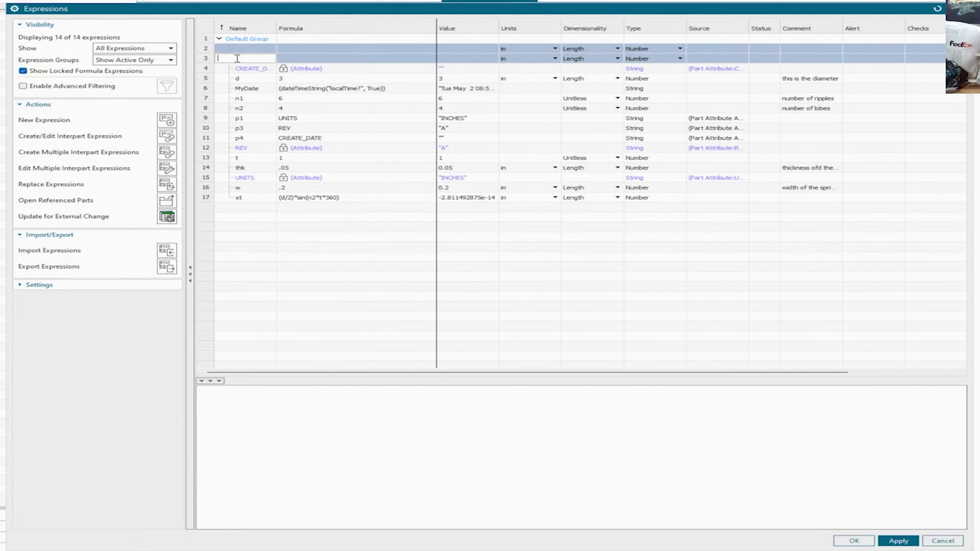
# Add expression zt = (d/2)*cos(n2*t*360)
pyautogui.write('zt')
pyautogui.press('Tab')
pyautogui.write('(d')
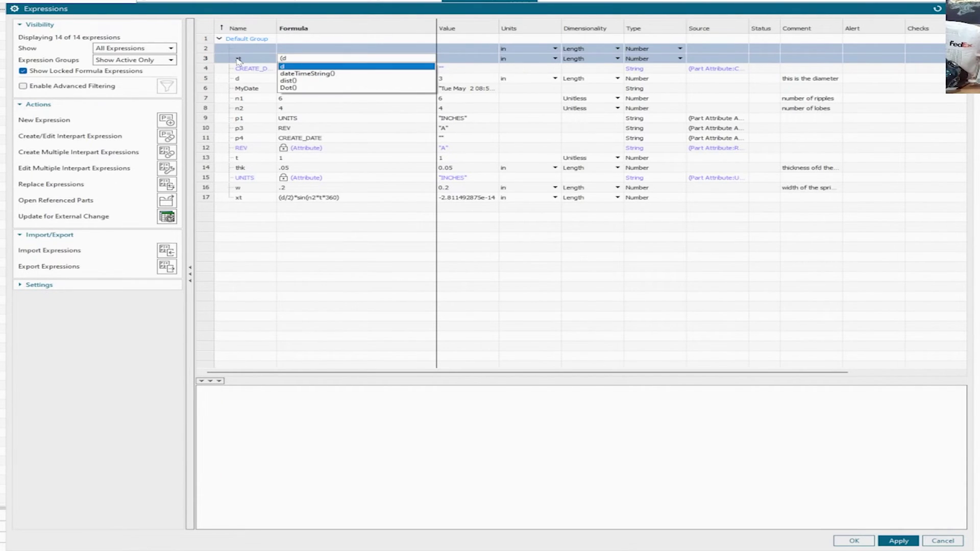
pyautogui.write('/s)*cos(')
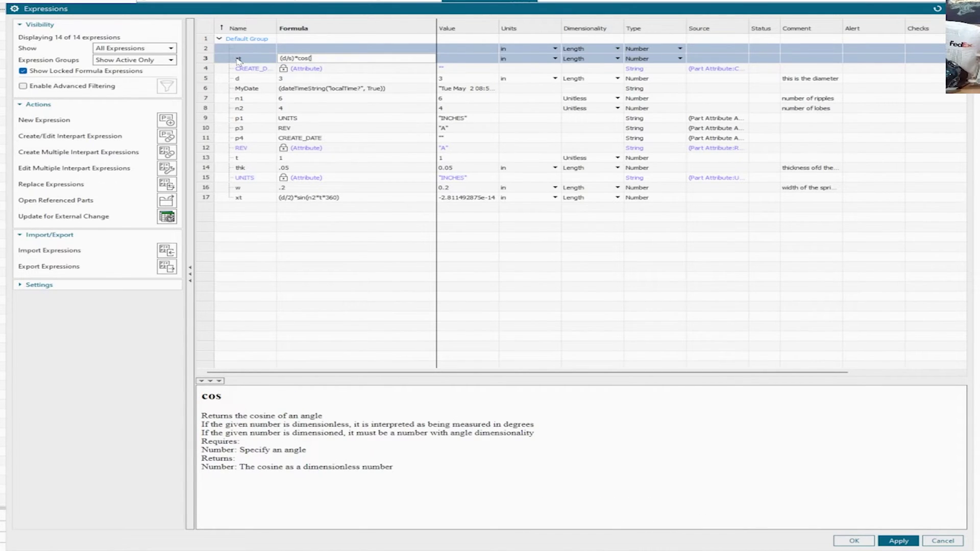
pyautogui.write('n2*t*360)')
pyautogui.press('Return')
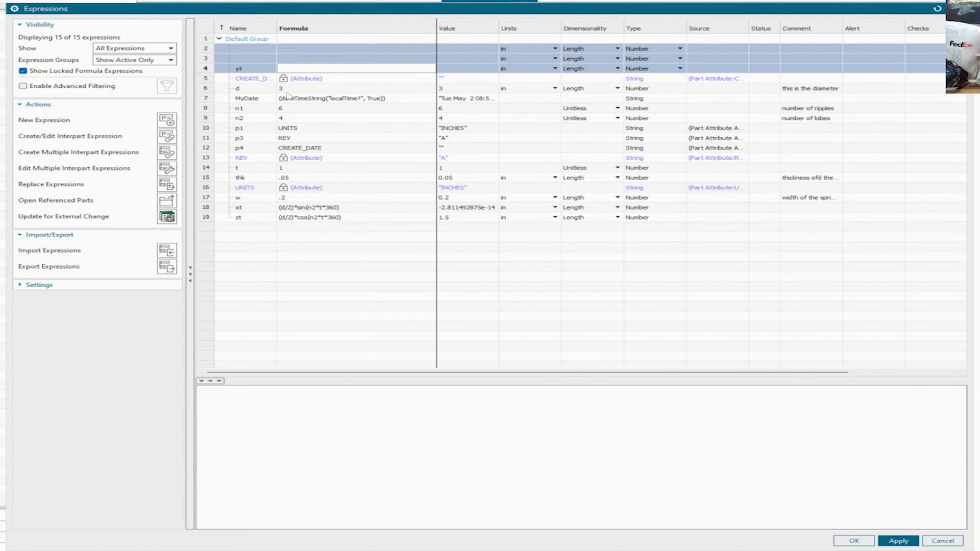
# Add the amplitude expression amp = 0.125
pyautogui.click(256, 58)
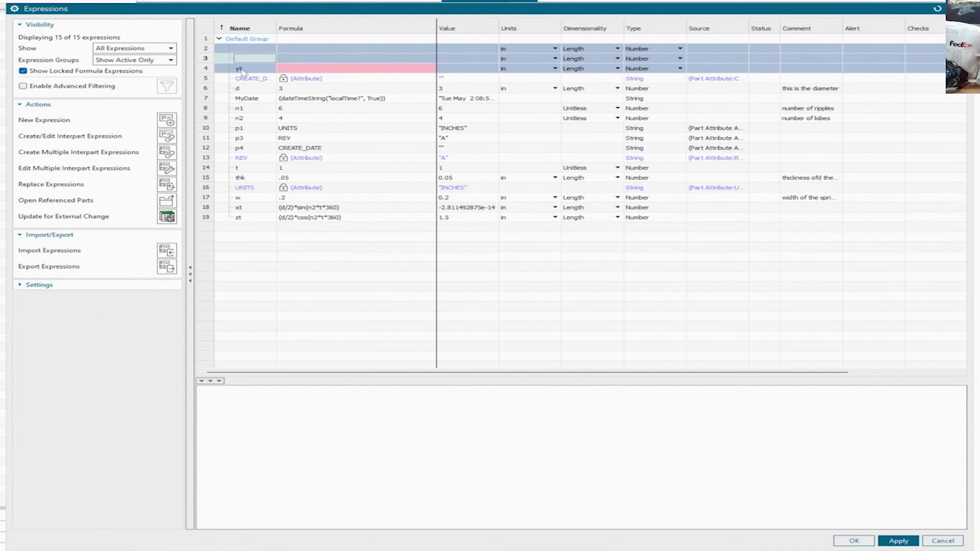
pyautogui.write('ampl')
pyautogui.click(294, 57)
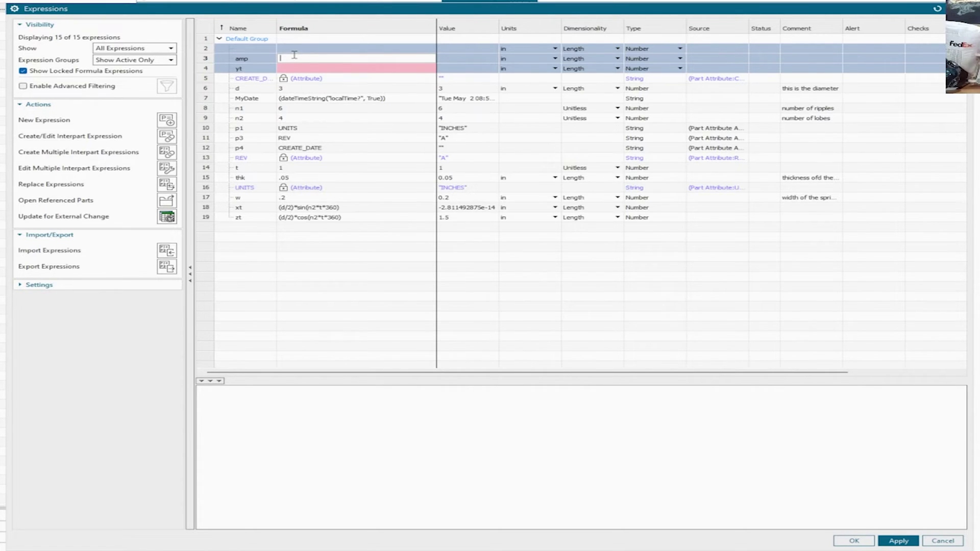
pyautogui.write('.125')
# Set yt's formula to t*n2*(amp+thk)
pyautogui.click(294, 69)
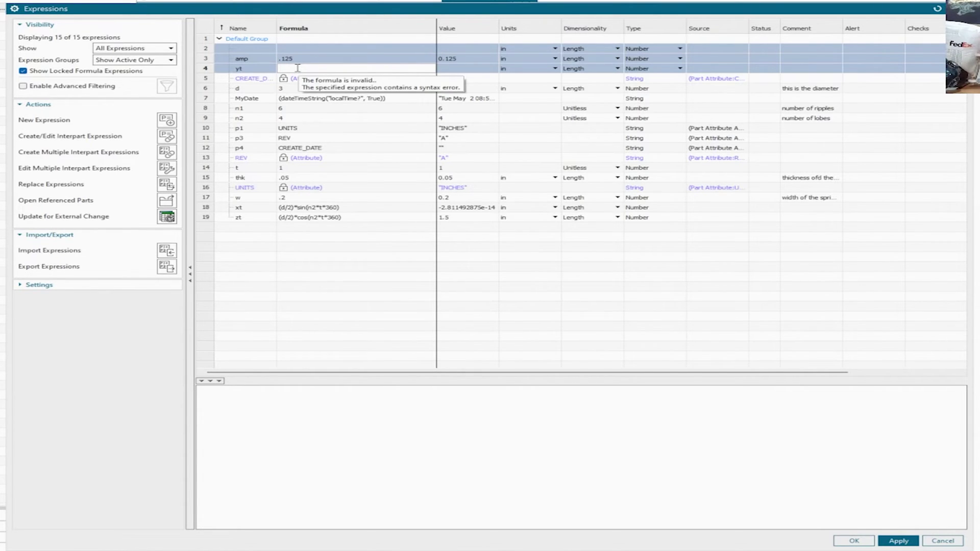
pyautogui.write('t')
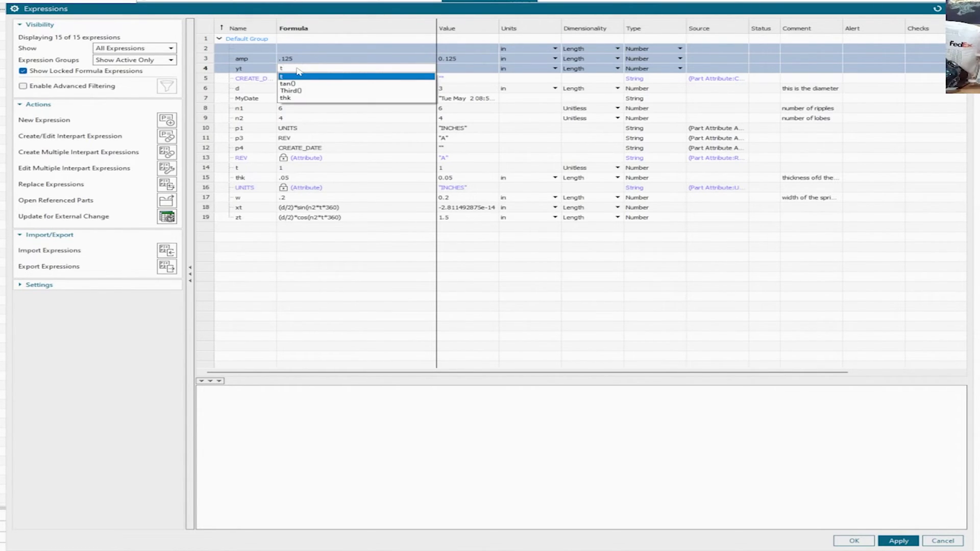
pyautogui.write('*')
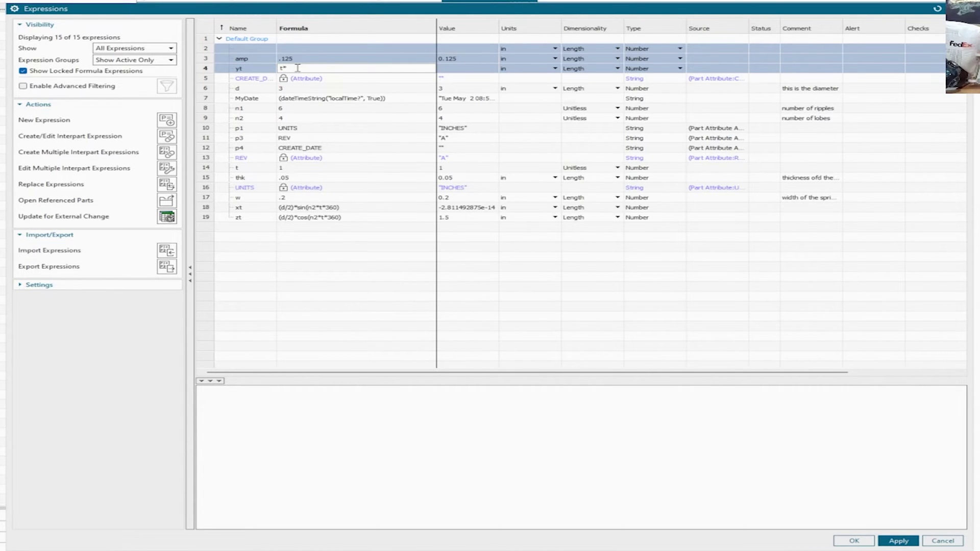
pyautogui.write('n2')
pyautogui.write('*')
pyautogui.write('an')
pyautogui.write('p')
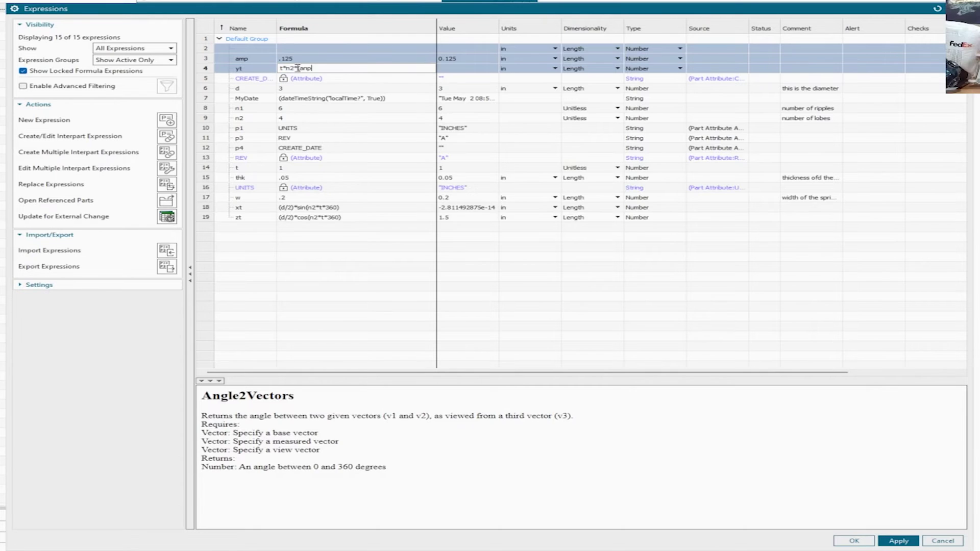
pyautogui.write('=thk')
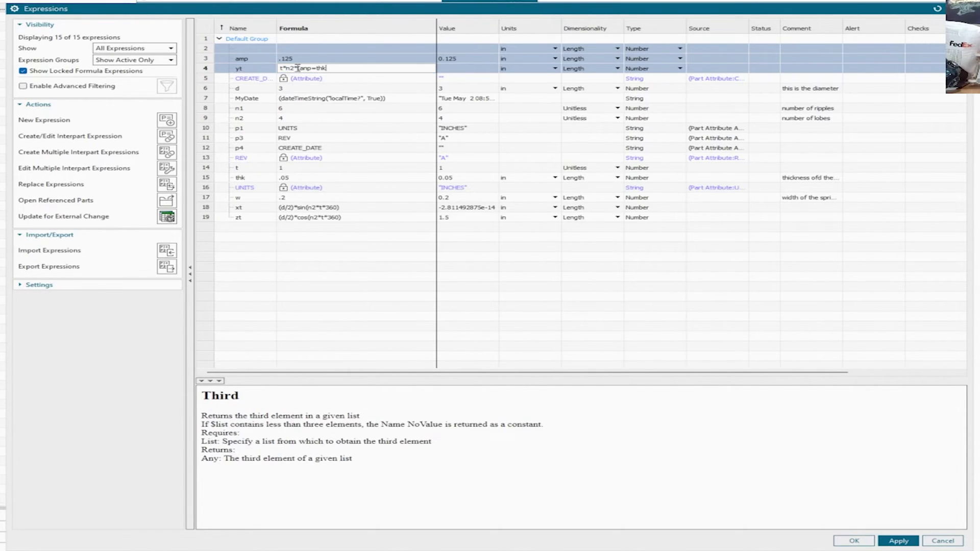
pyautogui.click(299, 68)
pyautogui.write('(')
pyautogui.press('End')
pyautogui.write(')')
pyautogui.press('Return')
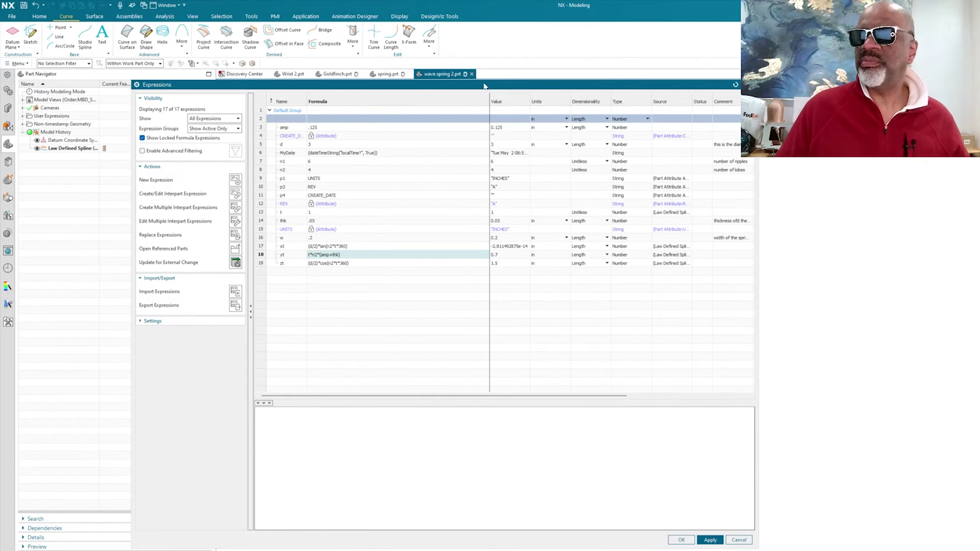
# Change yt to (t*n2*(amp+thk))+(.25*sin(6*t*360)) and apply it
pyautogui.press('Return')
pyautogui.hotkey('ctrl', 'e')
pyautogui.moveTo(510, 420); pyautogui.dragTo(437, 47)
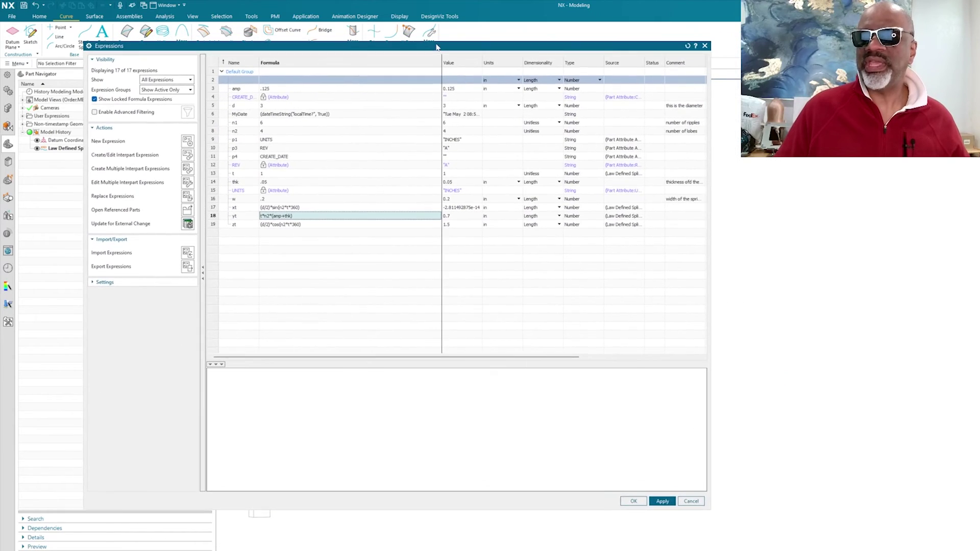
pyautogui.click(299, 216)
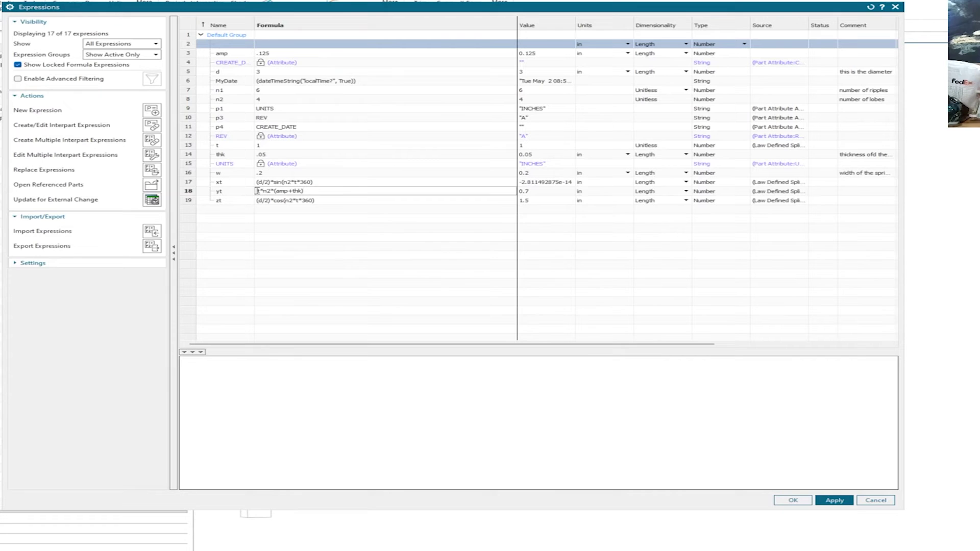
pyautogui.click(261, 216)
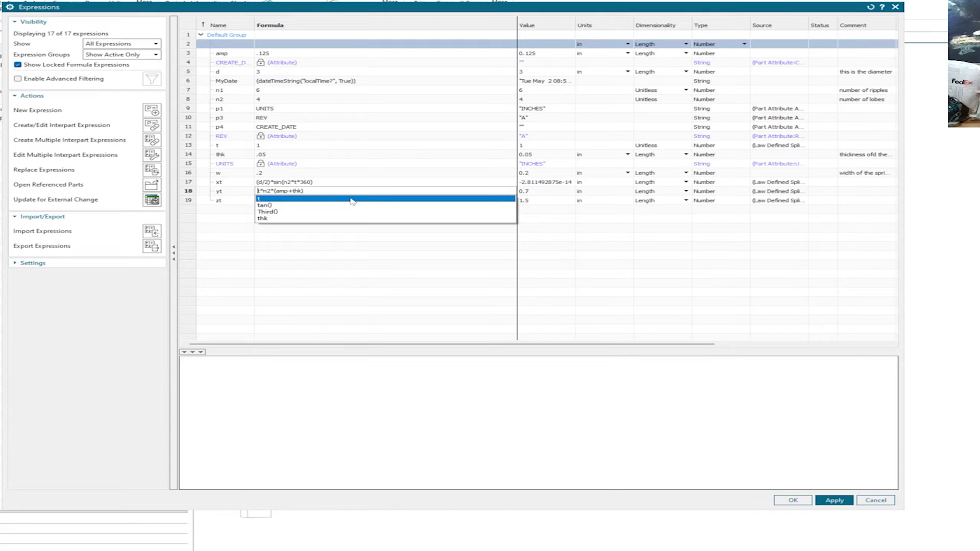
pyautogui.write('(')
pyautogui.click(314, 191)
pyautogui.write(')')
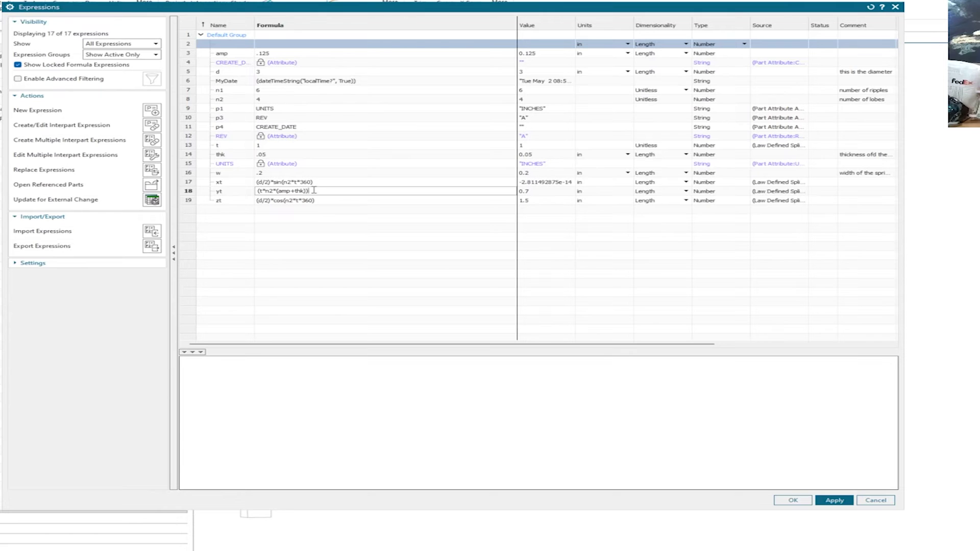
pyautogui.write(' +')
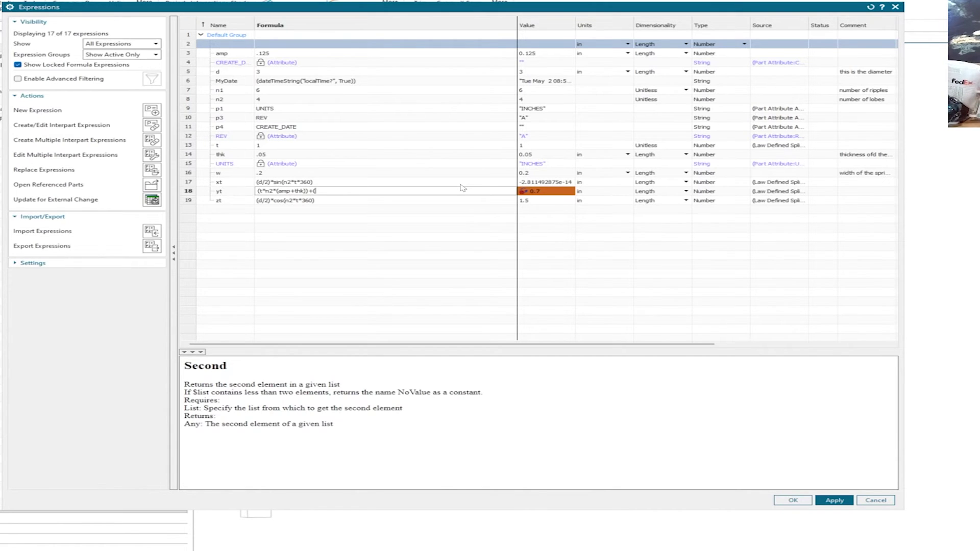
pyautogui.write('.25*sin(')
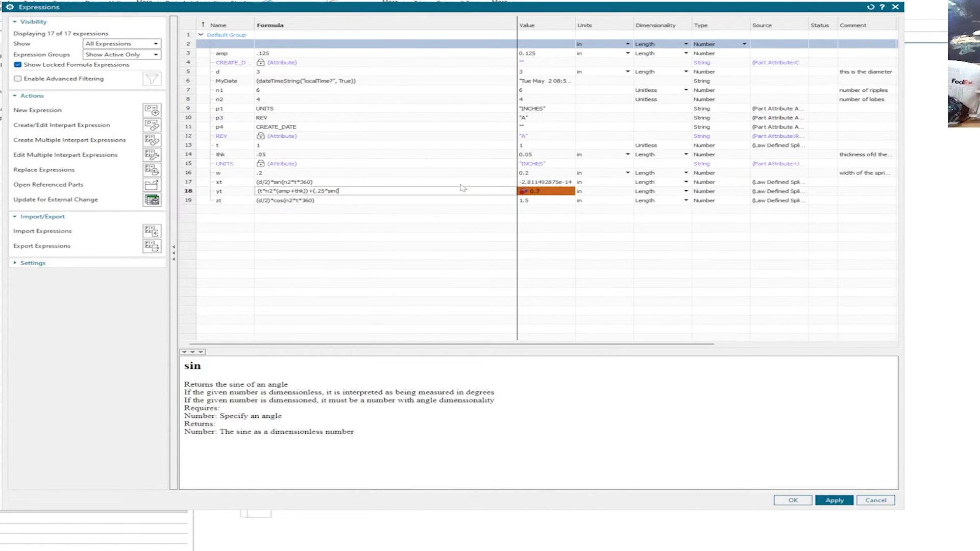
pyautogui.write('6*t*360))')
pyautogui.click(834, 501)
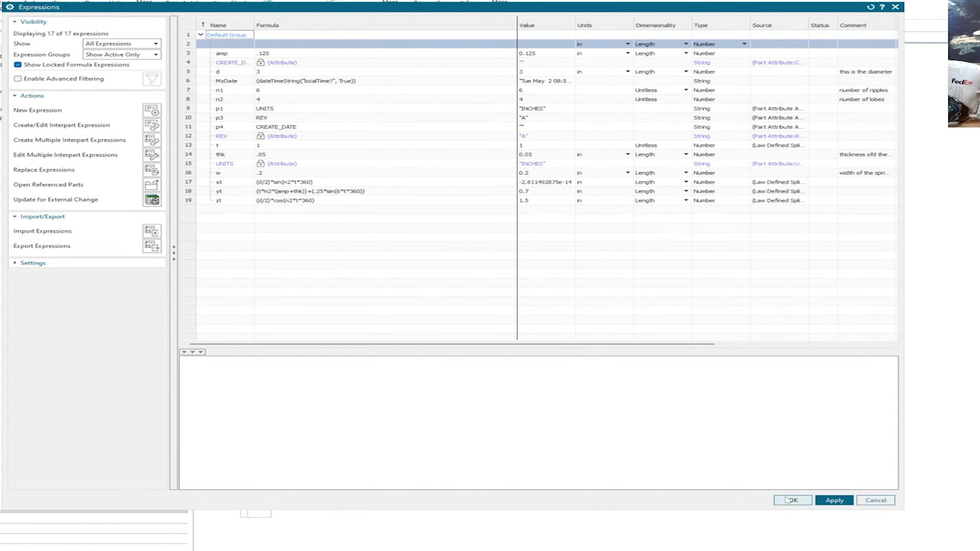
pyautogui.click(792, 501)
pyautogui.scroll(3, 777, 285)
pyautogui.scroll(-2, 728, 324)
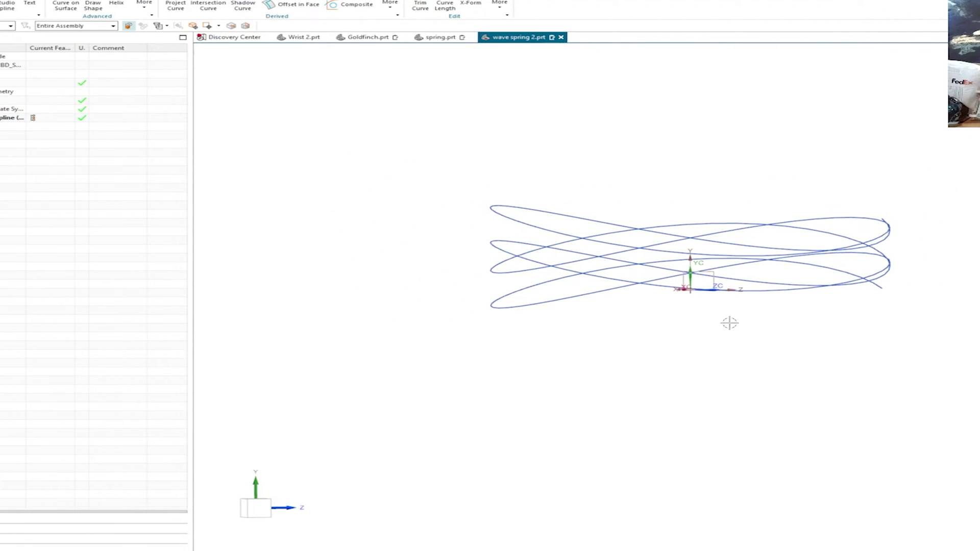
pyautogui.moveTo(728, 324)
pyautogui.mouseDown(button='middle')
pyautogui.moveTo(742, 305)
pyautogui.moveTo(735, 328)
pyautogui.moveTo(626, 344)
pyautogui.moveTo(637, 366)
pyautogui.moveTo(699, 318)
pyautogui.moveTo(745, 316)
pyautogui.moveTo(725, 330)
pyautogui.moveTo(727, 307)
pyautogui.moveTo(740, 321)
pyautogui.moveTo(733, 317)
pyautogui.mouseUp(button='middle')
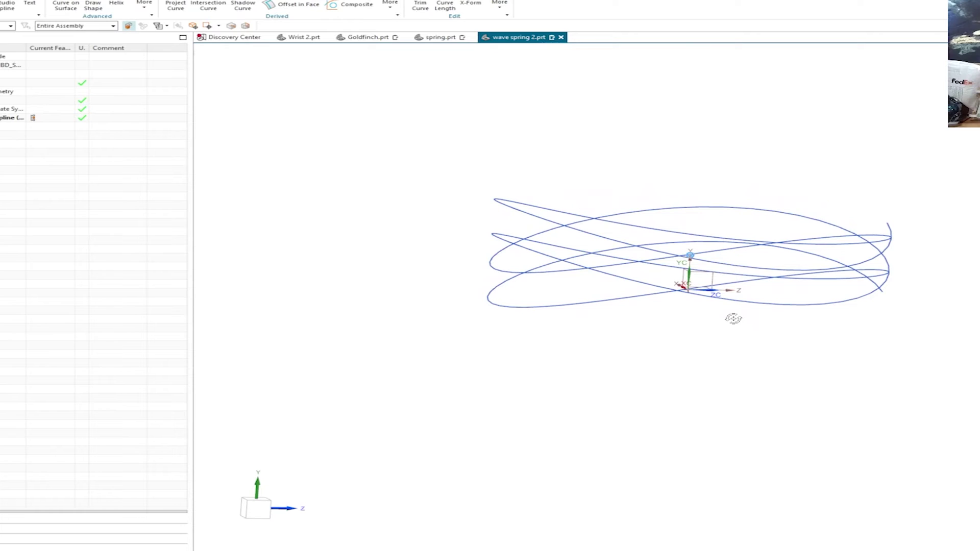
pyautogui.rightClick(282, 121)
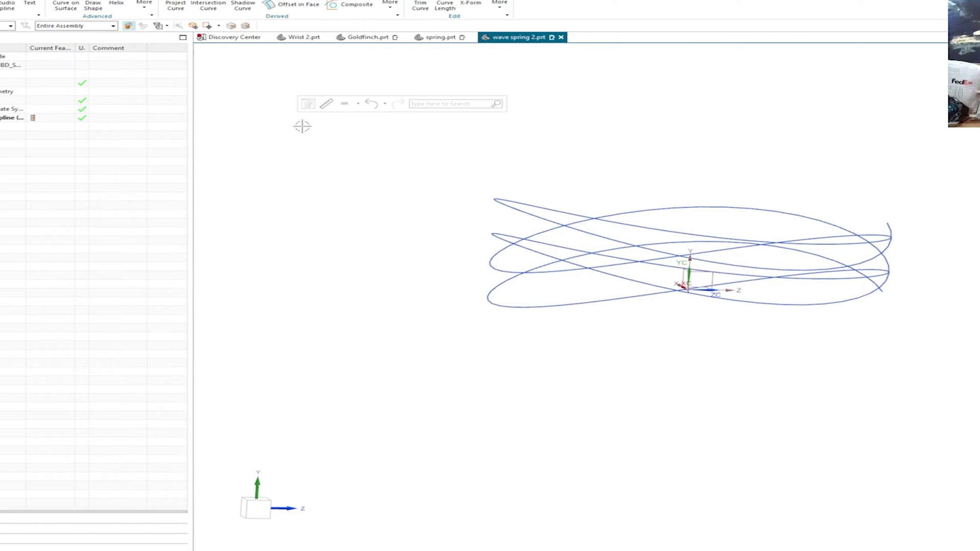
pyautogui.hotkey('ctrl', 'e')
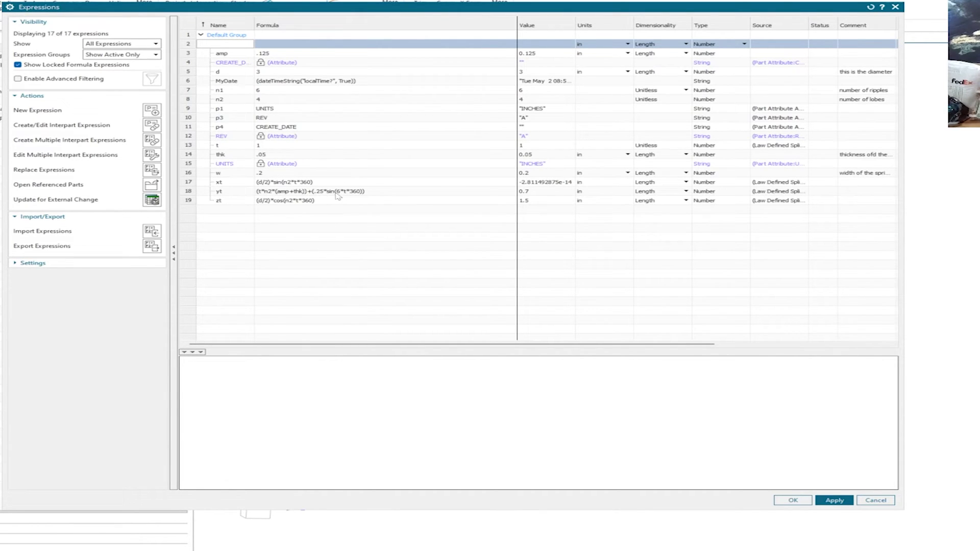
# Rewrite yt's ripple term as .25*sin((n1+.5)*t*360*n2) and apply it
pyautogui.click(338, 195)
pyautogui.tripleClick(338, 193)
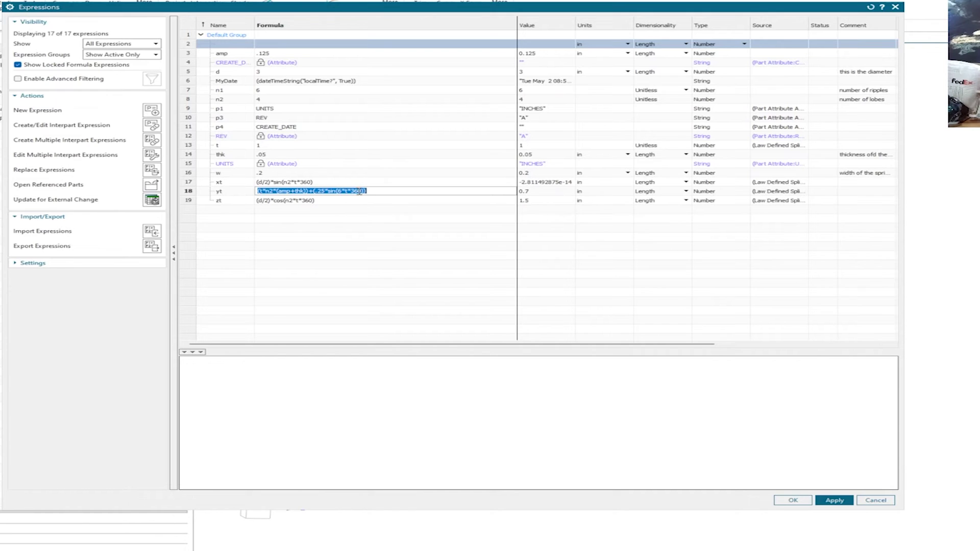
pyautogui.click(341, 191)
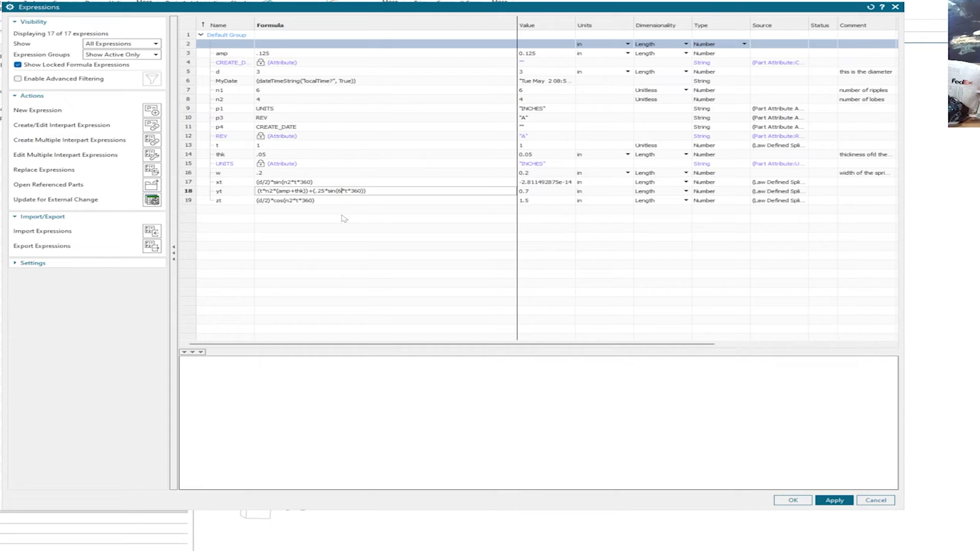
pyautogui.press('BackSpace')
pyautogui.write('(n')
pyautogui.press('Return')
pyautogui.write('+.5)')
pyautogui.click(381, 191)
pyautogui.write('*n')
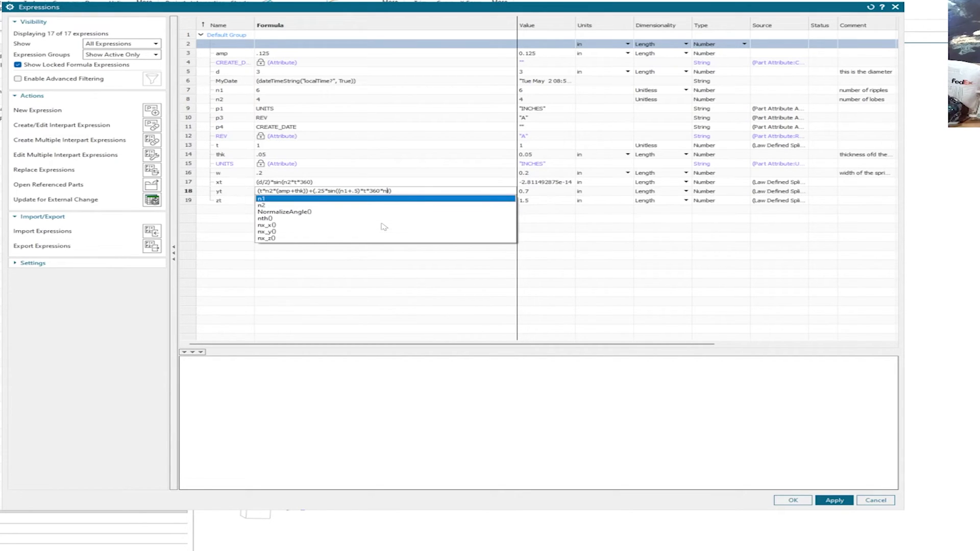
pyautogui.write('2')
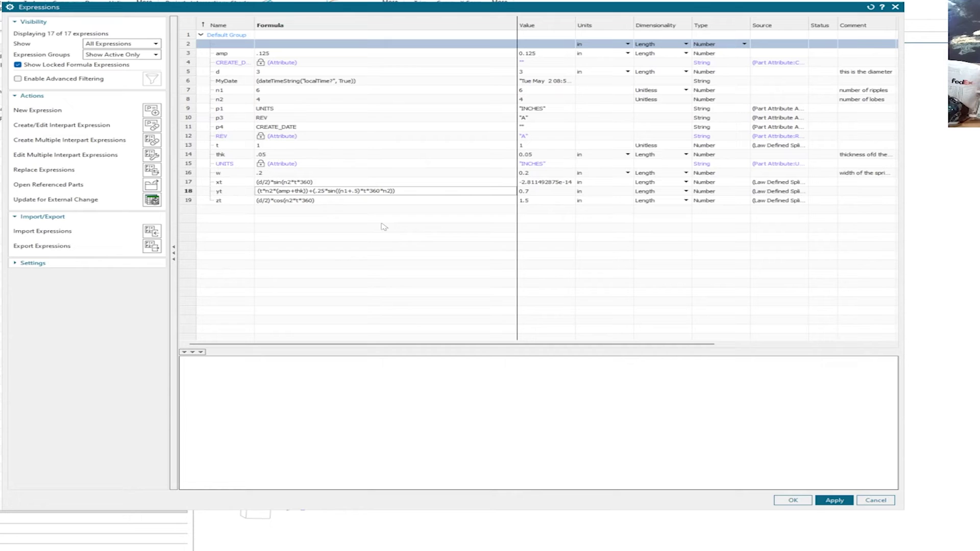
pyautogui.click(836, 500)
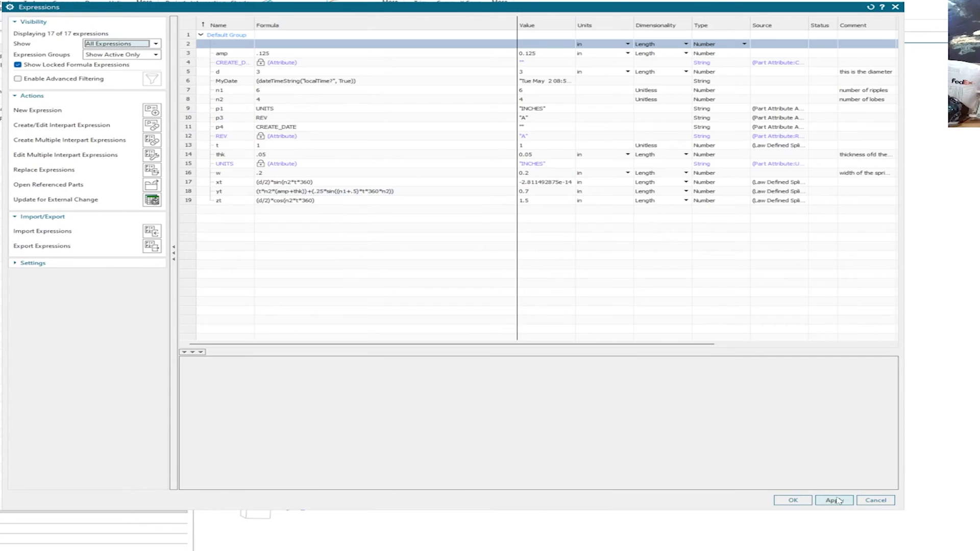
pyautogui.click(792, 500)
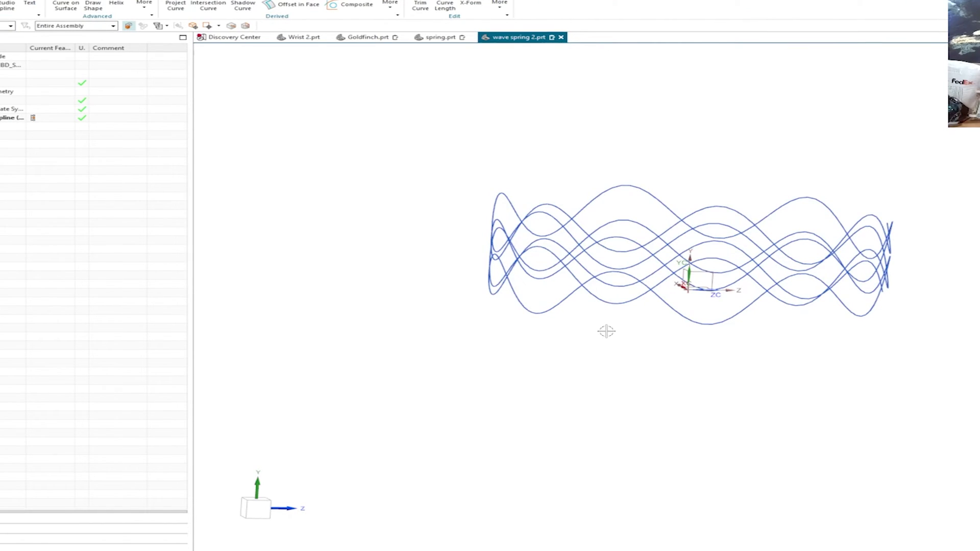
pyautogui.moveTo(607, 332); pyautogui.dragTo(581, 314, button='middle')
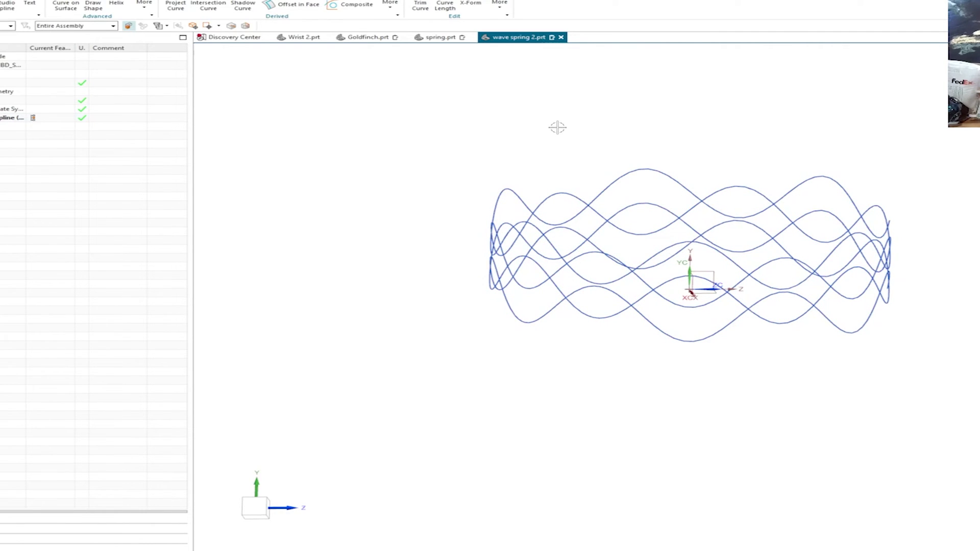
pyautogui.moveTo(558, 127); pyautogui.dragTo(588, 159, button='middle')
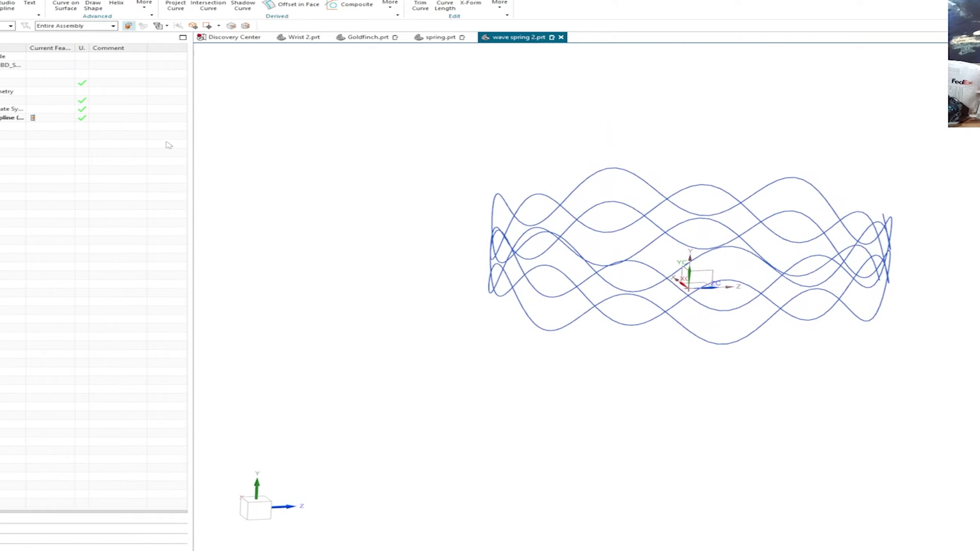
pyautogui.click(247, 125)
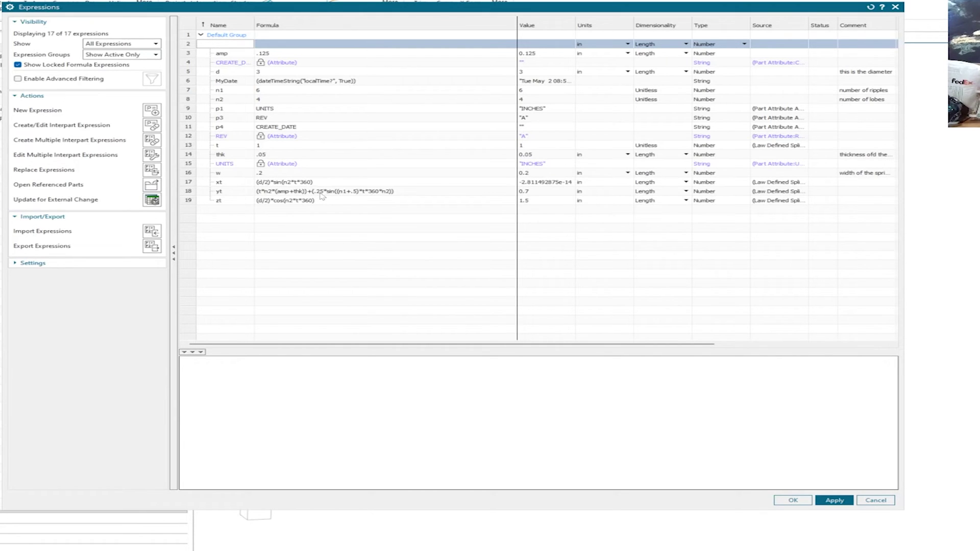
# Replace yt's .25 ripple amplitude with (amp/2+thk/((n1+1)*n2)) and apply it
pyautogui.click(321, 194)
pyautogui.click(322, 191)
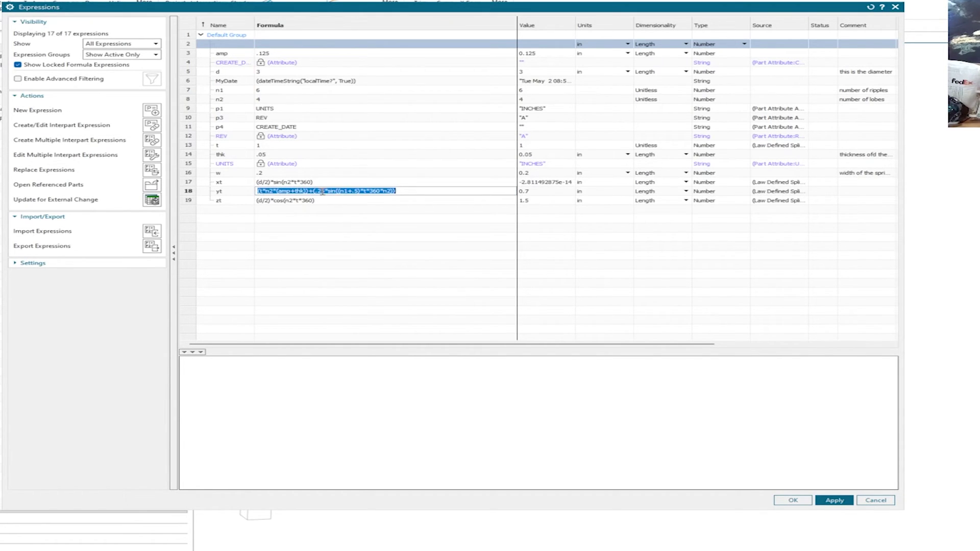
pyautogui.click(325, 190)
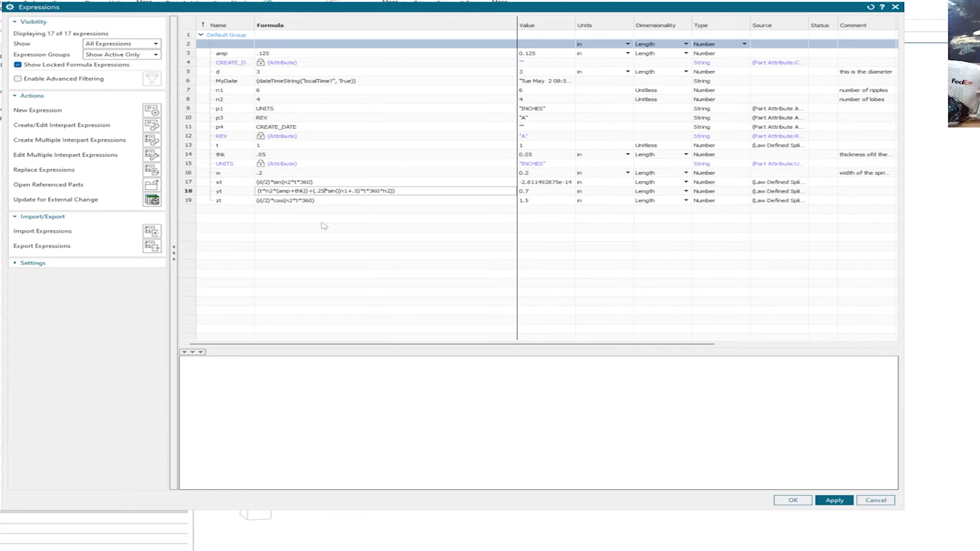
pyautogui.press('BackSpace')
pyautogui.press('BackSpace')
pyautogui.press('BackSpace')
pyautogui.write('(amp+thk))+((amp')
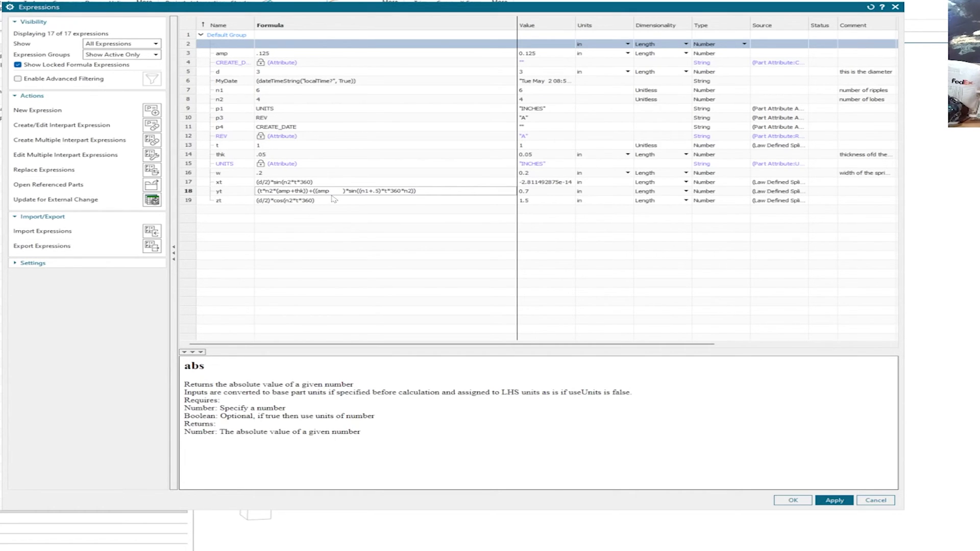
pyautogui.write('/2+thk/')
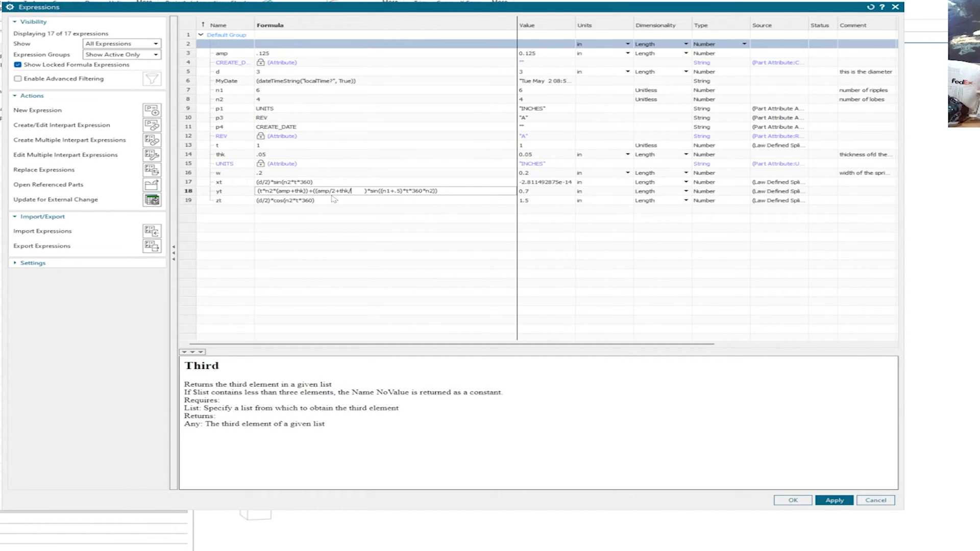
pyautogui.write('((n1+1)*n2)')
pyautogui.press('BackSpace')
pyautogui.press('BackSpace')
pyautogui.press('BackSpace')
pyautogui.press('BackSpace')
pyautogui.press('BackSpace')
pyautogui.press('BackSpace')
pyautogui.click(835, 501)
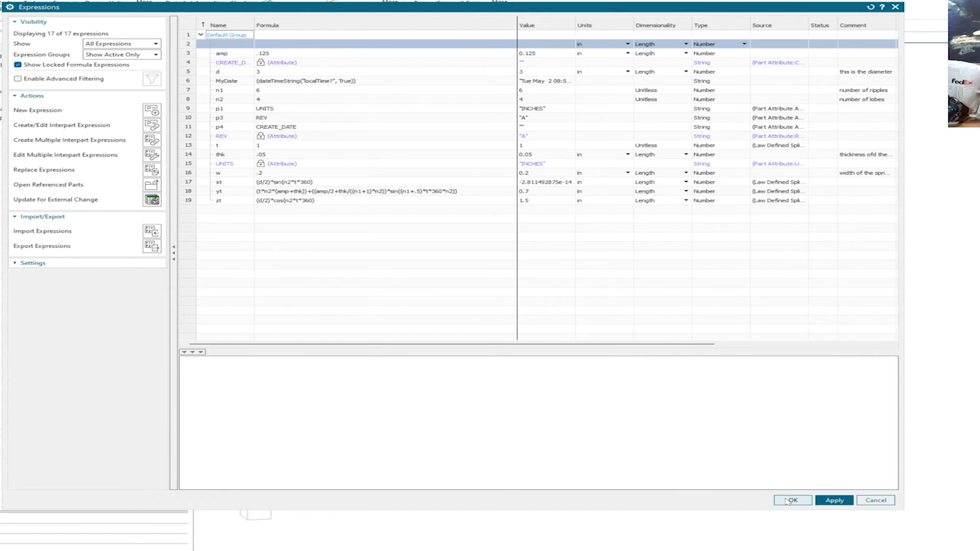
# Close the Expressions dialog and rotate the view to inspect the regenerated spring curves
pyautogui.click(786, 500)
pyautogui.moveTo(745, 421); pyautogui.dragTo(388, 154, button='middle')
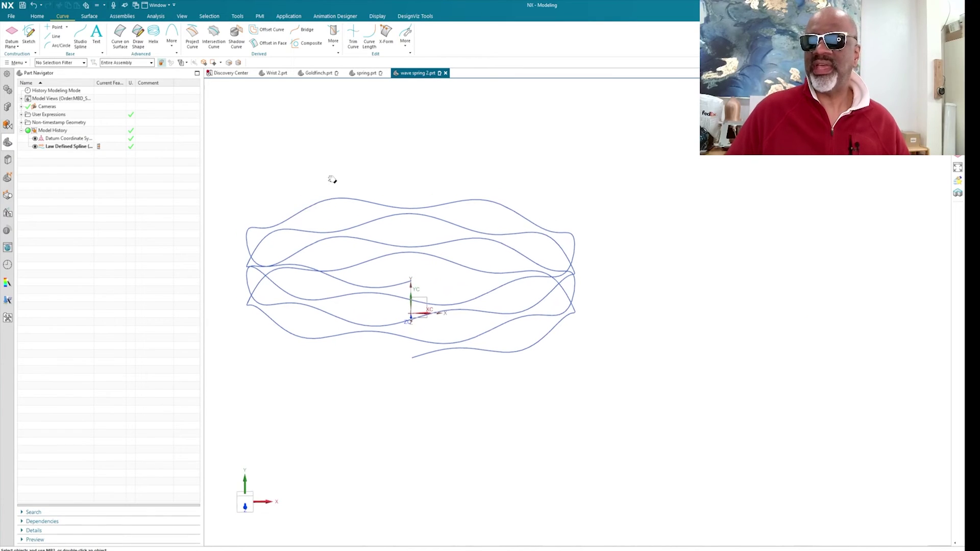
pyautogui.moveTo(332, 179); pyautogui.dragTo(271, 169, button='middle')
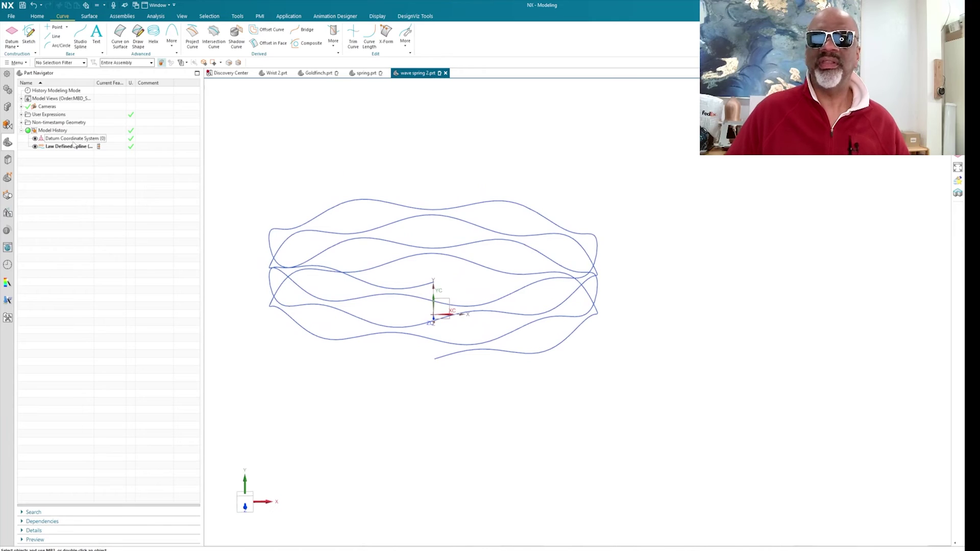
# Create an On Path sketch on the law-defined wave-spring spline at 0% arc length
pyautogui.click(29, 31)
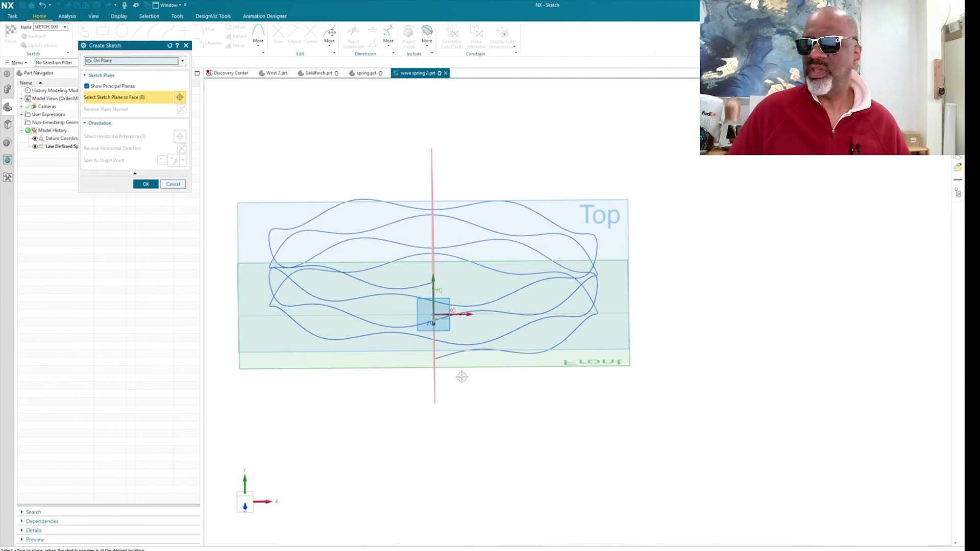
pyautogui.moveTo(462, 376); pyautogui.dragTo(481, 377, button='middle')
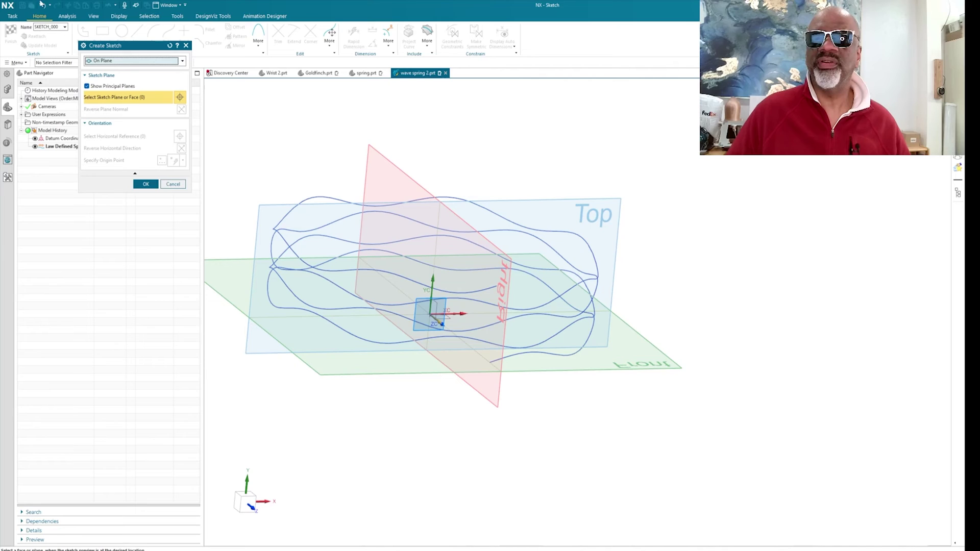
pyautogui.click(182, 61)
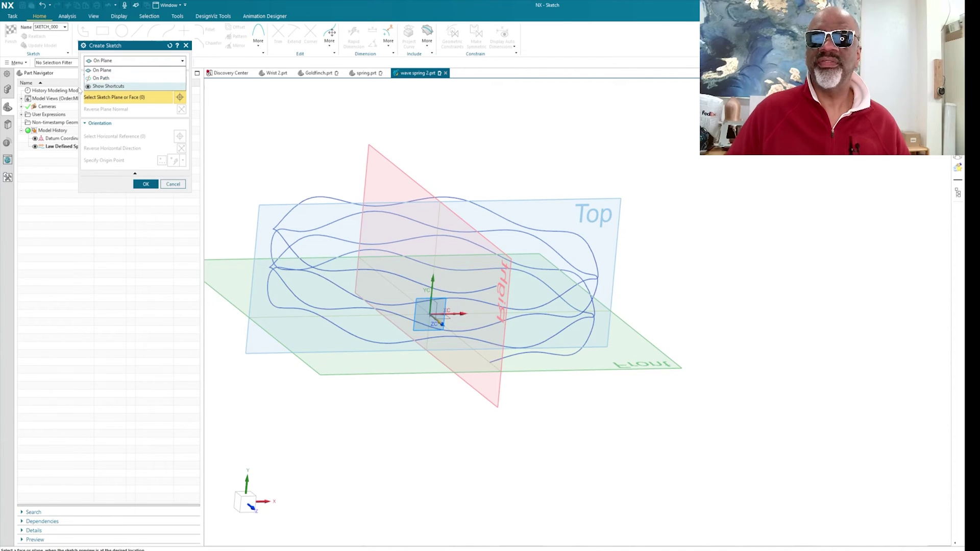
pyautogui.click(107, 78)
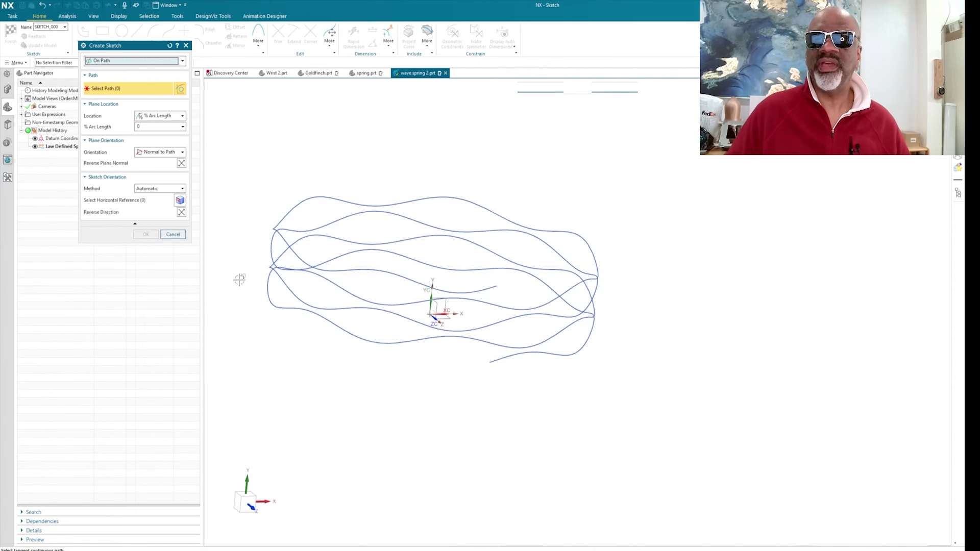
pyautogui.click(502, 359)
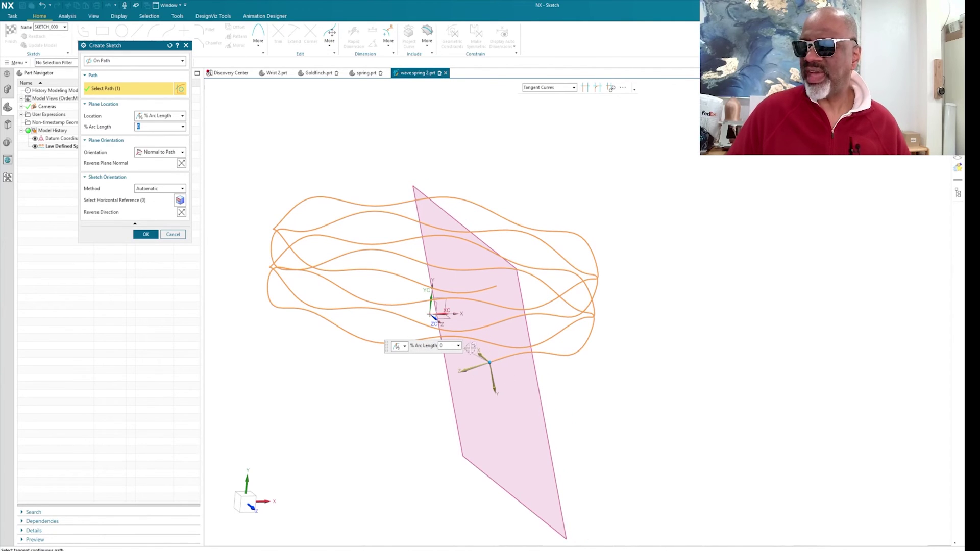
pyautogui.middleClick(234, 303)
pyautogui.click(146, 234)
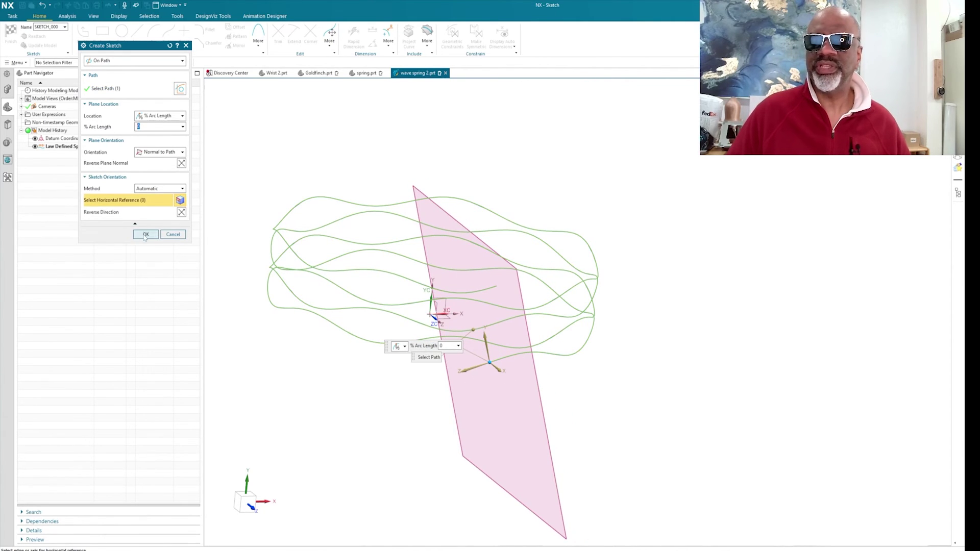
# Zoom to the sketch origin and draw a rectangle from two corner points
pyautogui.scroll(5, 616, 311)
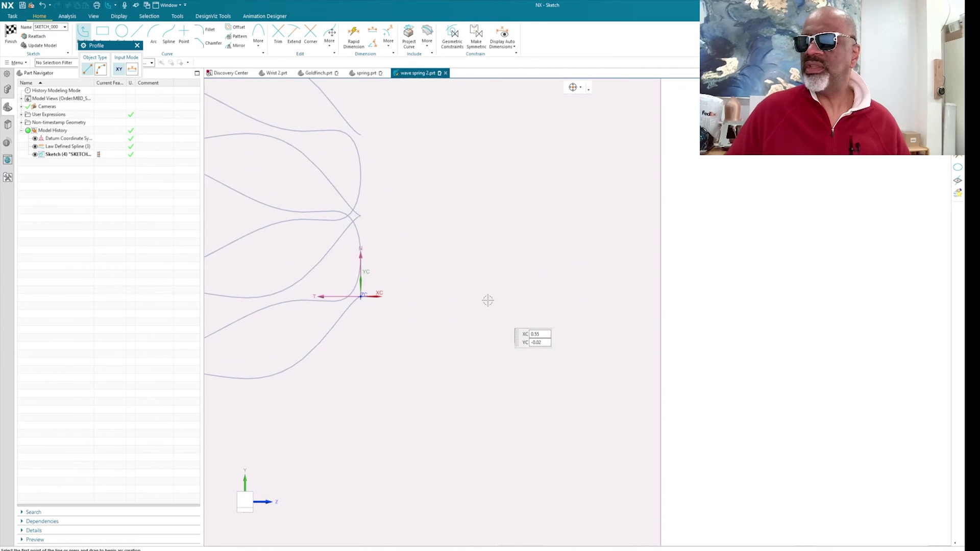
pyautogui.keyDown('shift'); pyautogui.moveTo(470, 296); pyautogui.dragTo(628, 361, button='middle'); pyautogui.keyUp('shift')
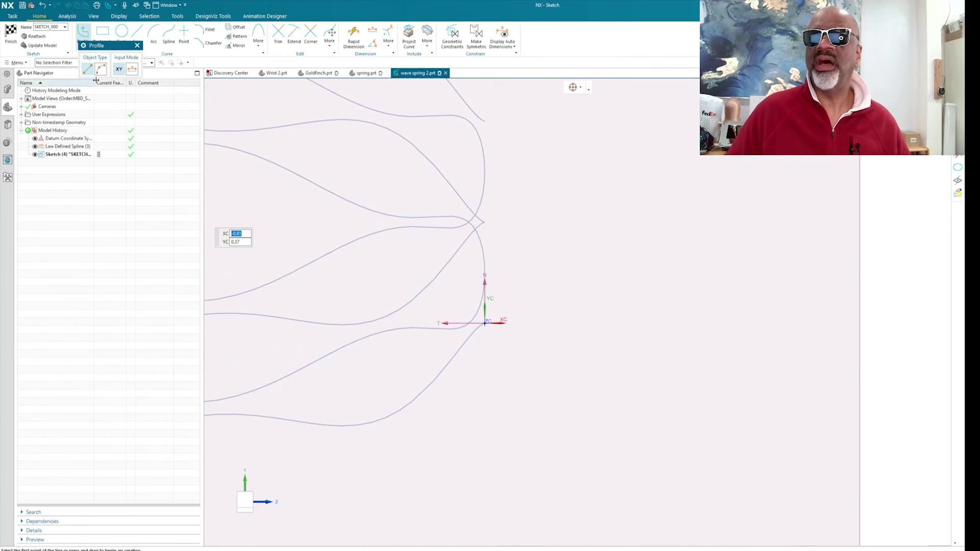
pyautogui.click(102, 31)
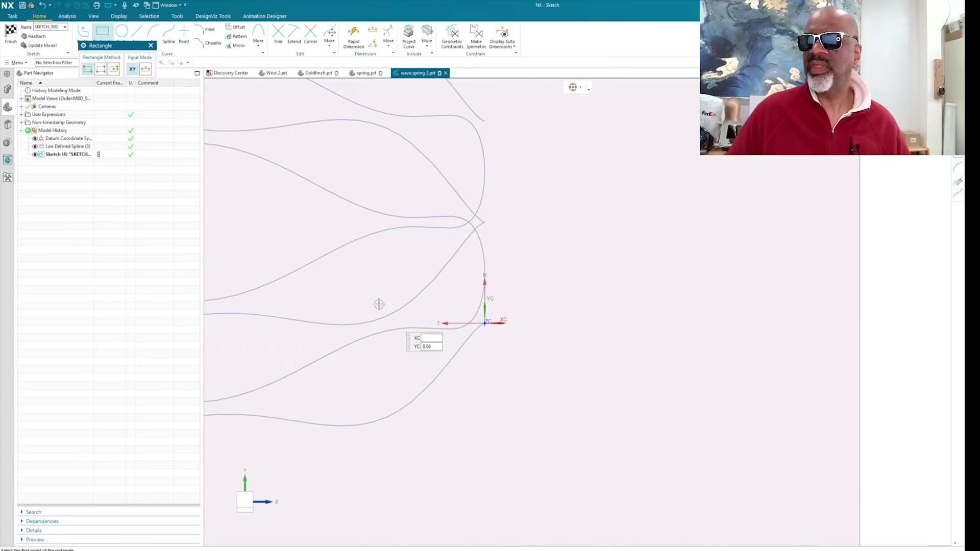
pyautogui.click(349, 290)
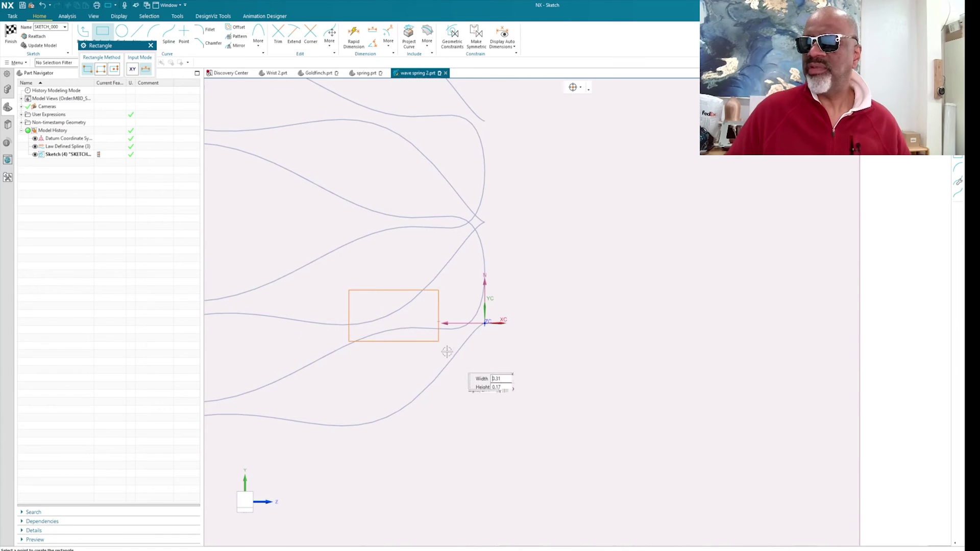
pyautogui.click(476, 365)
pyautogui.press('Escape')
# Constrain the rectangle's right edge with Midpoint at the origin and Collinear with the Y axis
pyautogui.press('c')
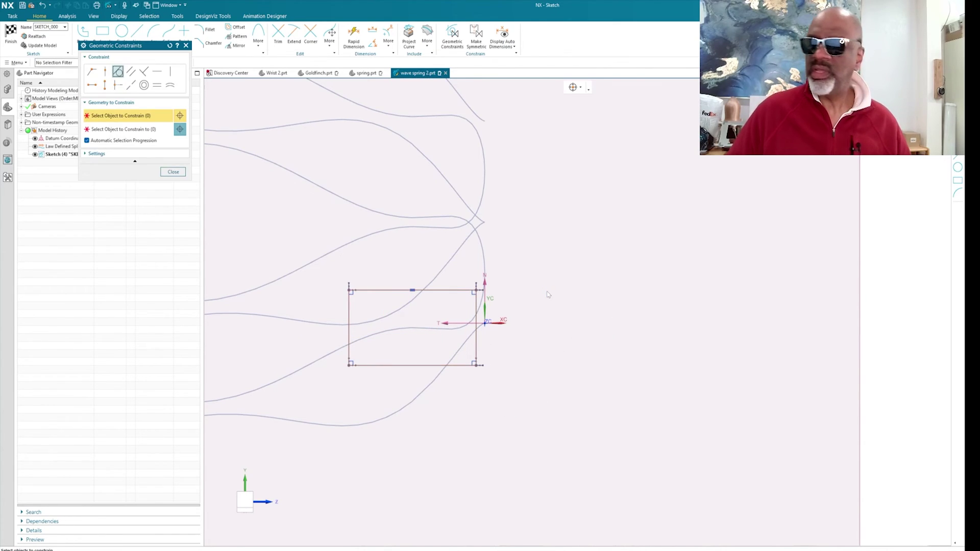
pyautogui.click(116, 85)
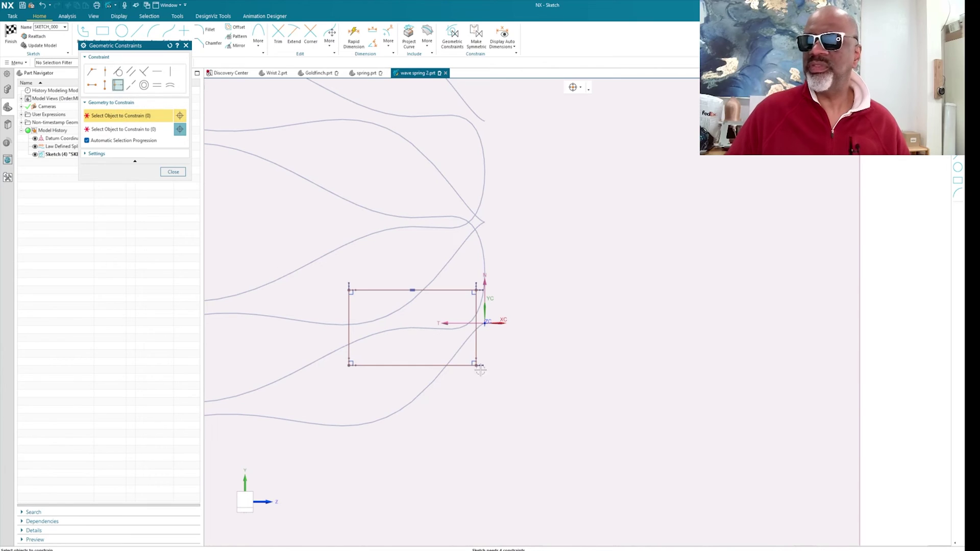
pyautogui.click(489, 316)
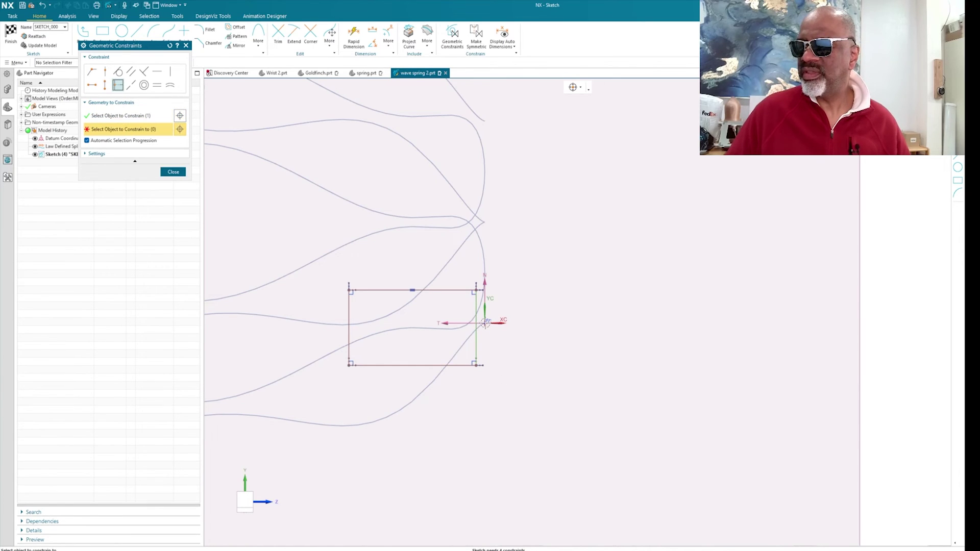
pyautogui.click(486, 323)
pyautogui.click(131, 84)
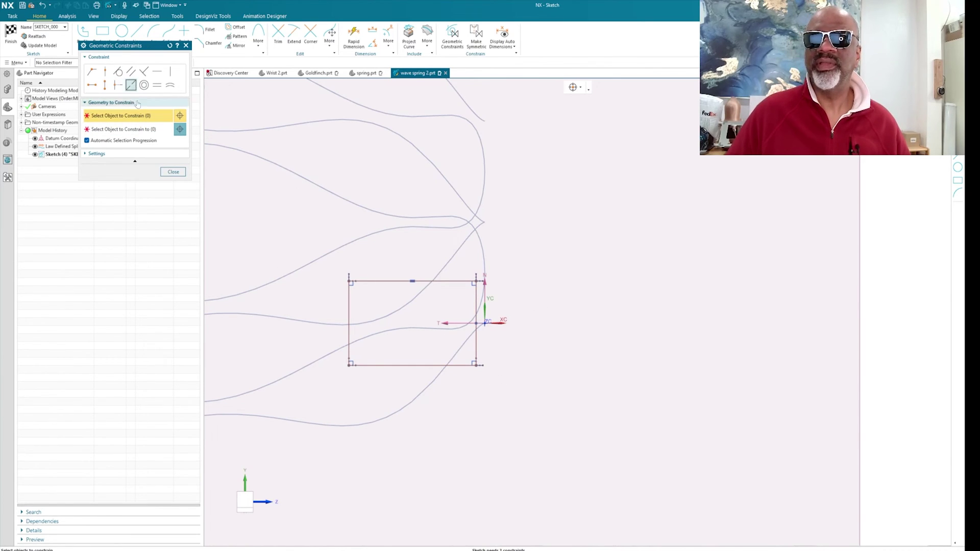
pyautogui.click(474, 295)
pyautogui.click(485, 302)
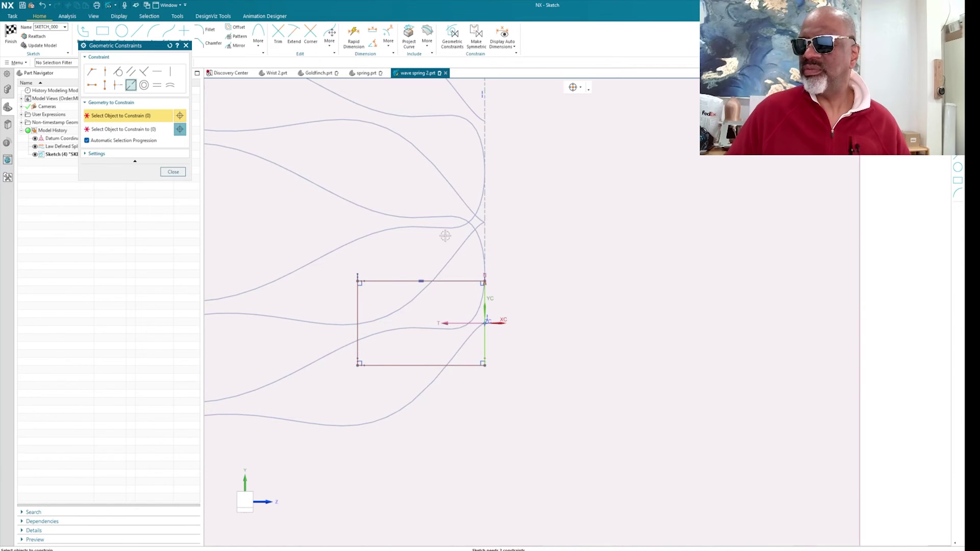
pyautogui.click(164, 175)
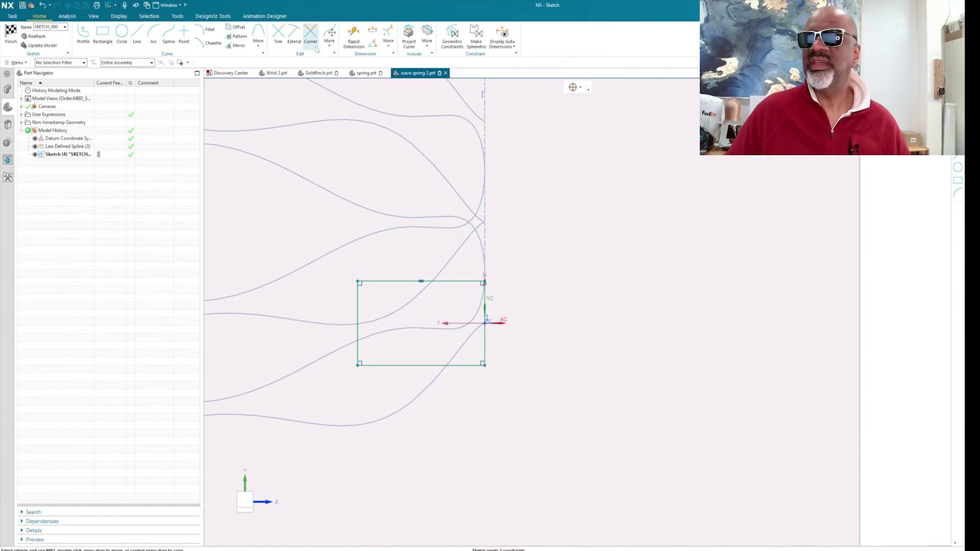
# Dimension the rectangle's bottom edge as a driving width equal to w
pyautogui.click(354, 36)
pyautogui.click(405, 366)
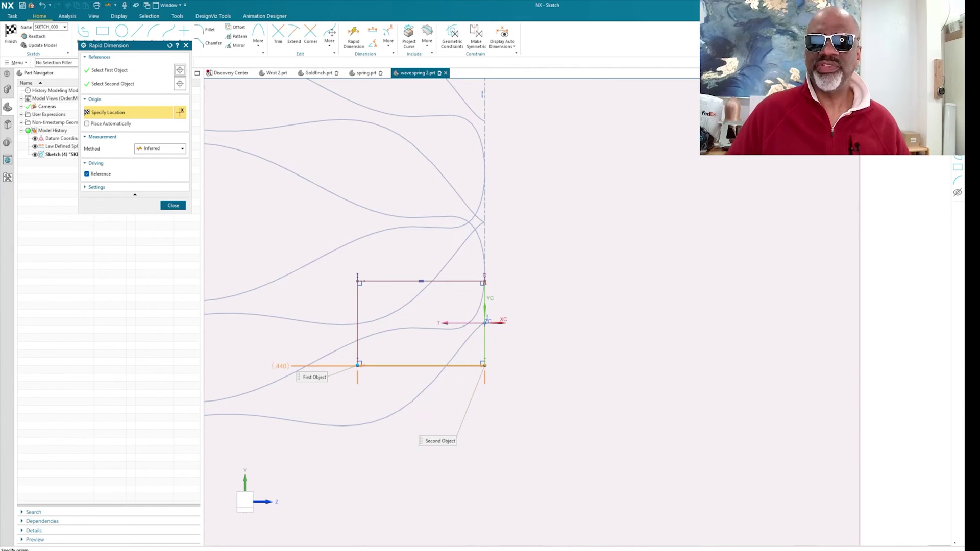
pyautogui.click(87, 173)
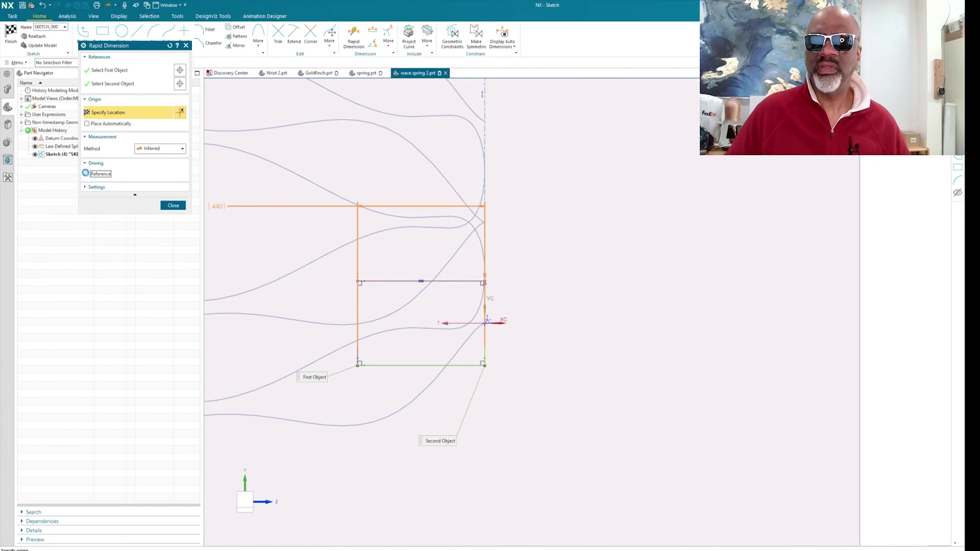
pyautogui.click(572, 429)
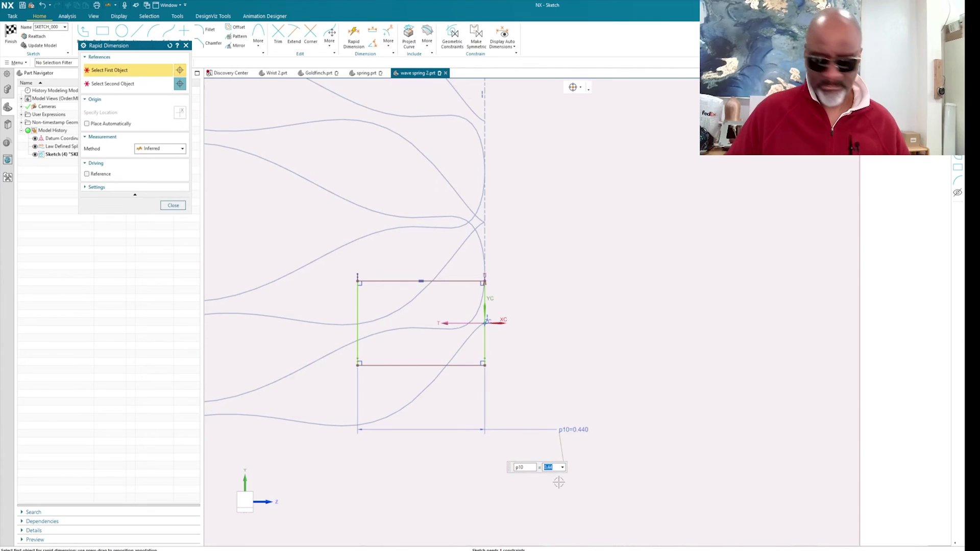
pyautogui.press('Return')
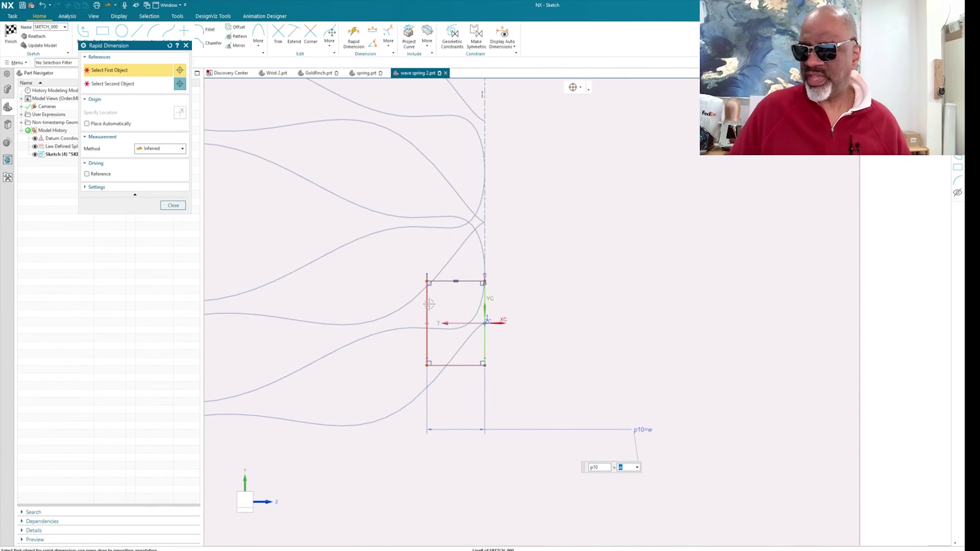
# Dimension the rectangle's left side as height thk, fully constraining the profile
pyautogui.click(428, 305)
pyautogui.click(338, 274)
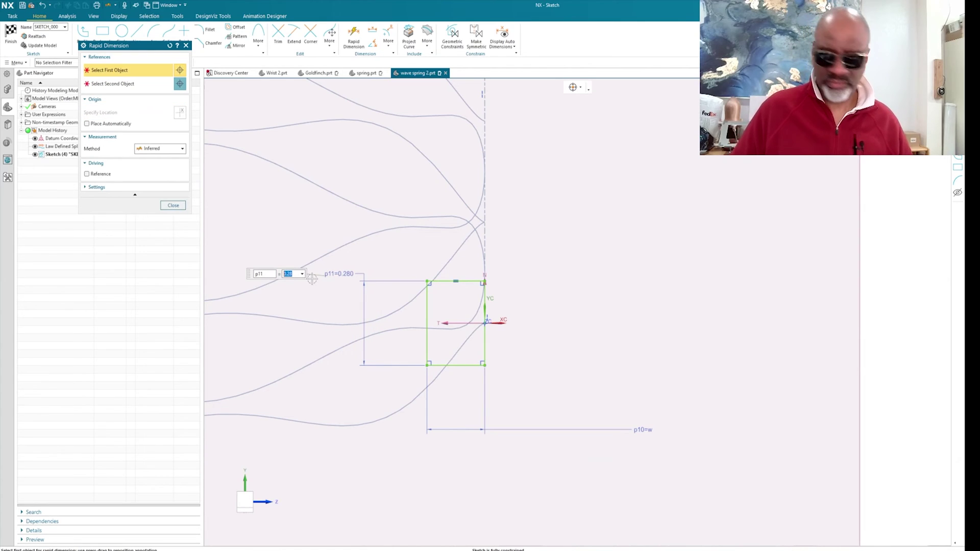
pyautogui.write('thk')
pyautogui.press('Return')
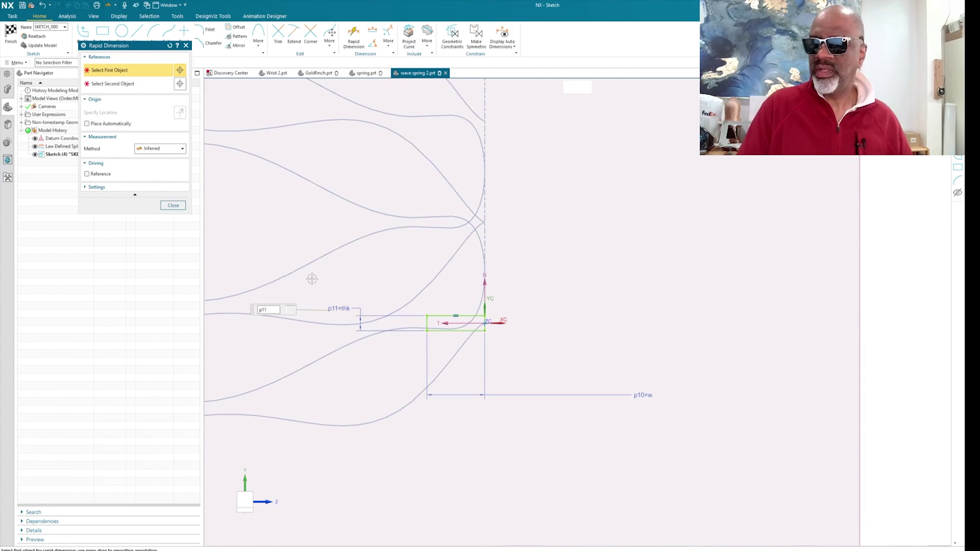
pyautogui.click(174, 205)
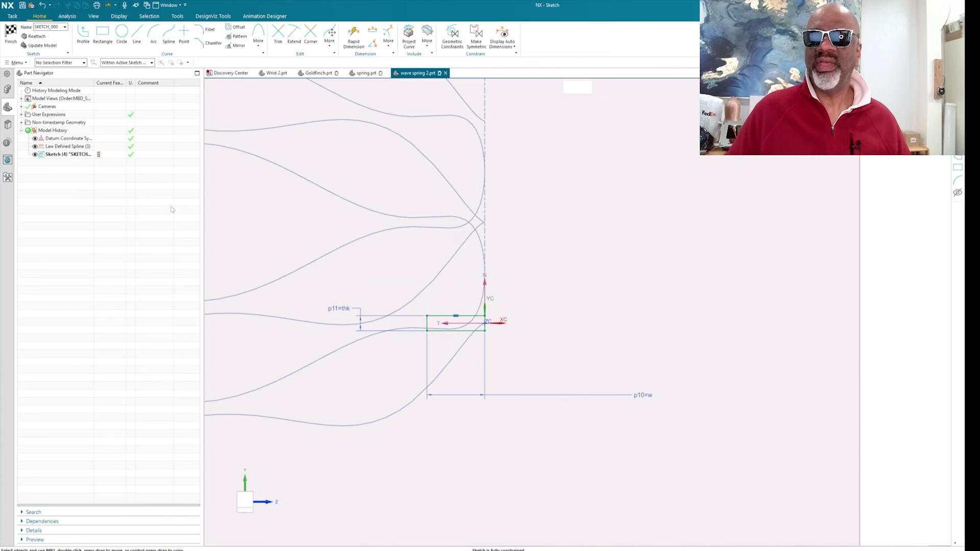
# Finish the profile sketch, orbit around the wave-spring curves, and bring up the Surface commands
pyautogui.click(11, 35)
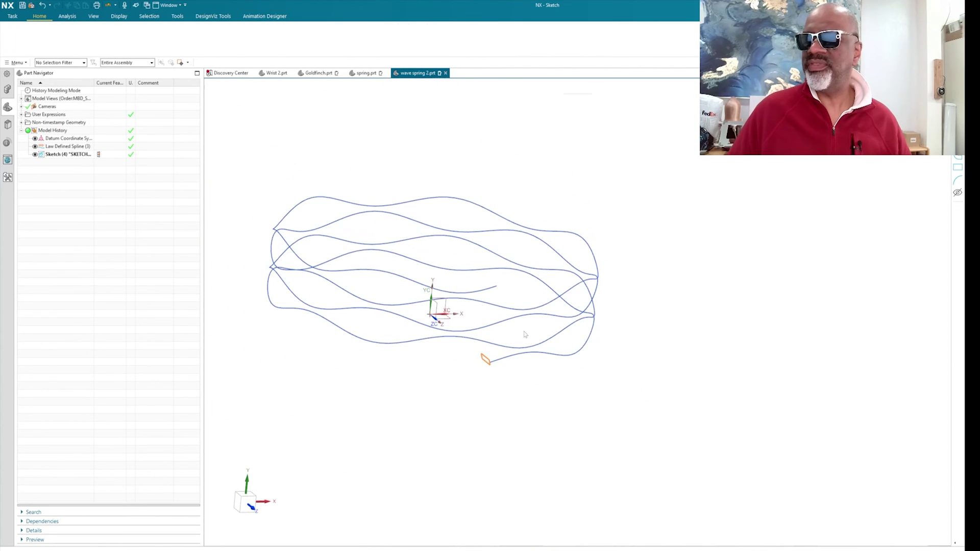
pyautogui.moveTo(525, 326); pyautogui.dragTo(506, 355, button='middle')
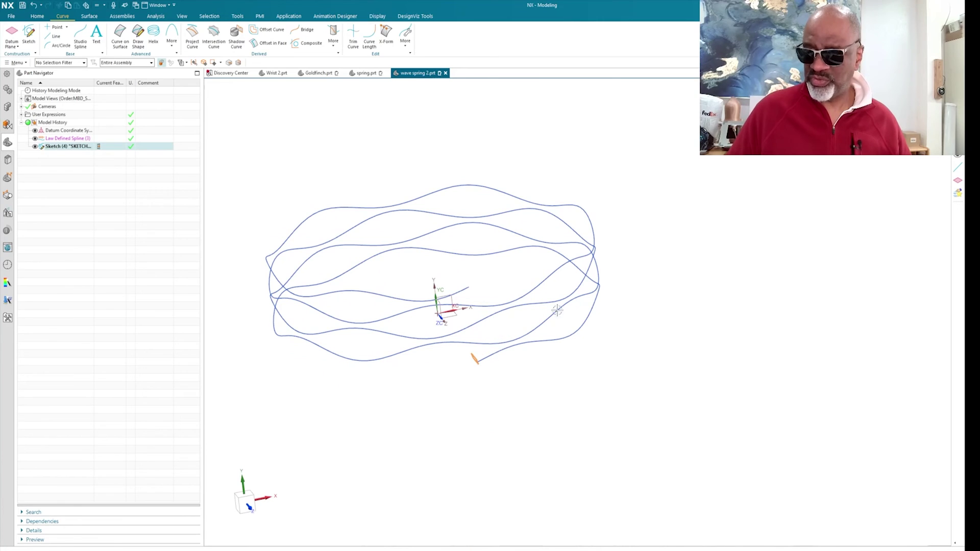
pyautogui.moveTo(556, 309); pyautogui.dragTo(621, 320, button='middle')
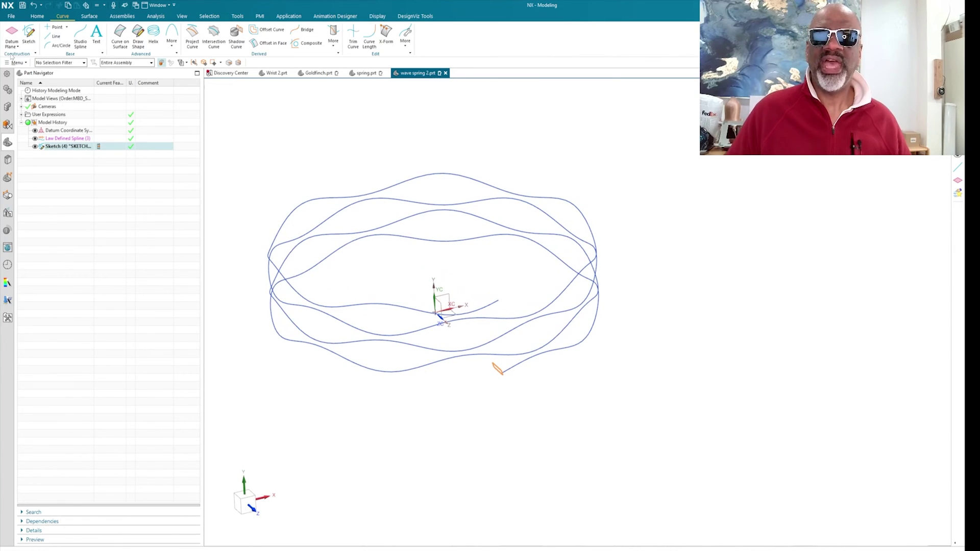
pyautogui.moveTo(499, 379); pyautogui.dragTo(511, 361, button='middle')
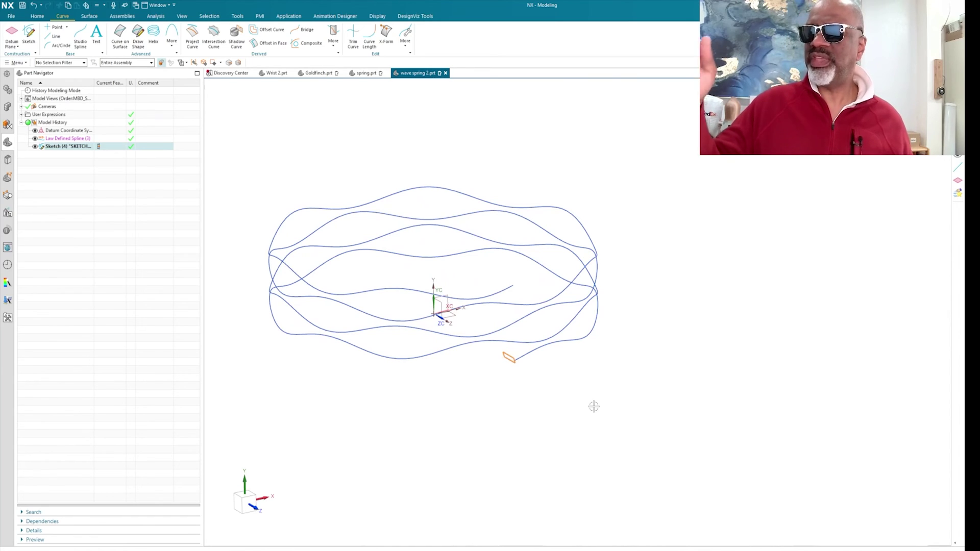
pyautogui.scroll(1, 343, 167)
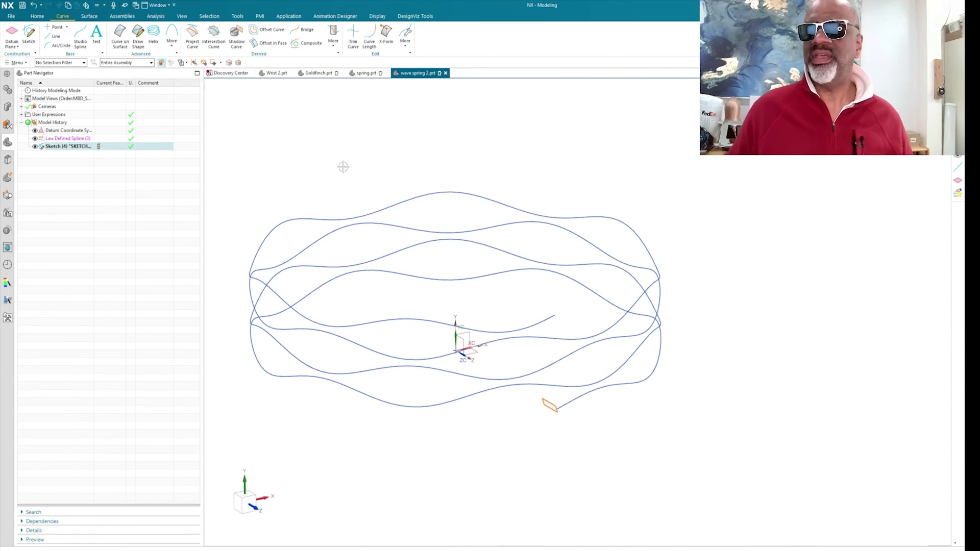
pyautogui.click(90, 16)
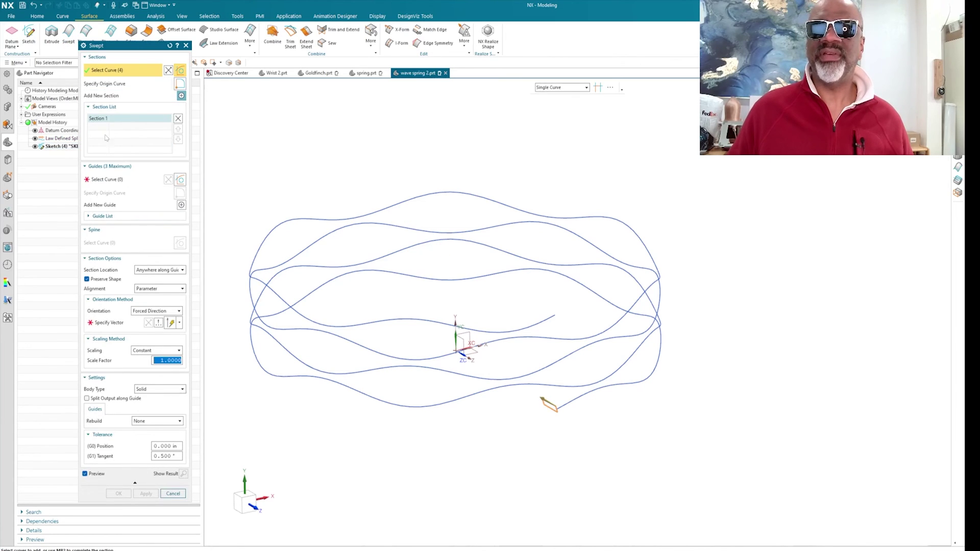
# Sweep the profile along the wave-curve guide with Vector Direction orientation, creating Swept (5)
pyautogui.click(118, 180)
pyautogui.click(577, 397)
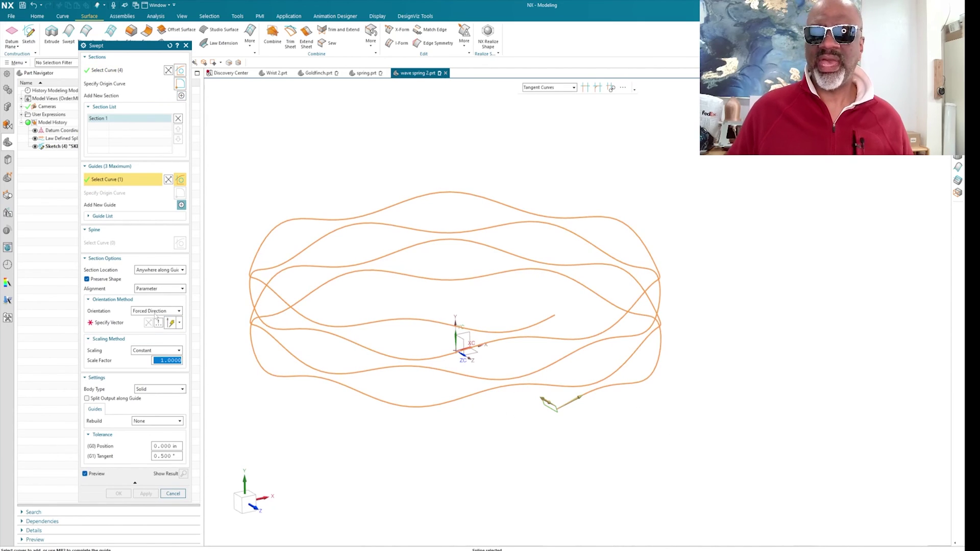
pyautogui.click(175, 312)
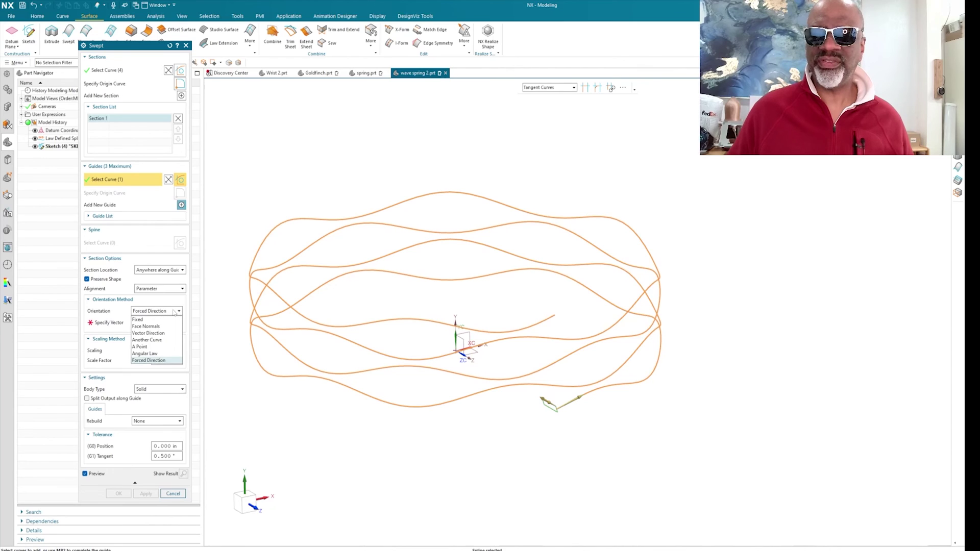
pyautogui.click(154, 333)
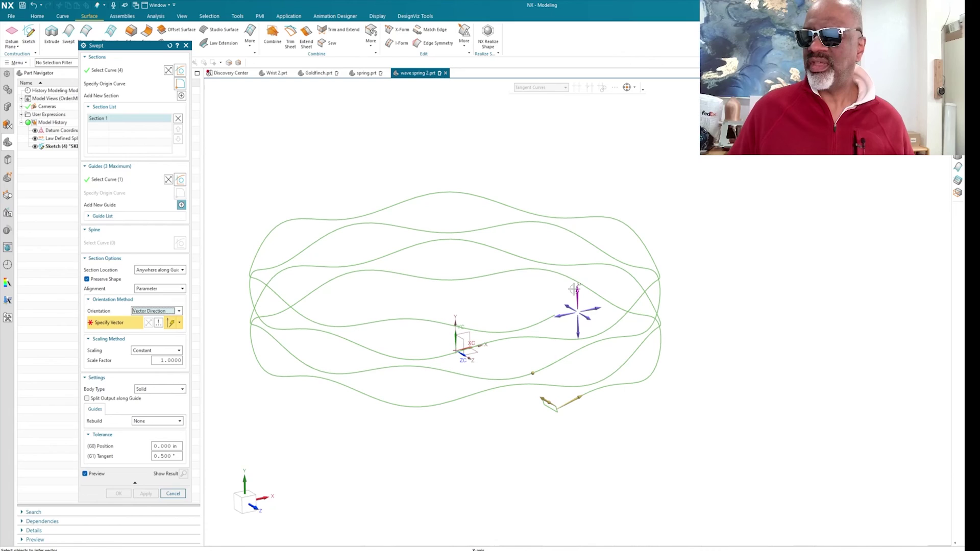
pyautogui.click(590, 309)
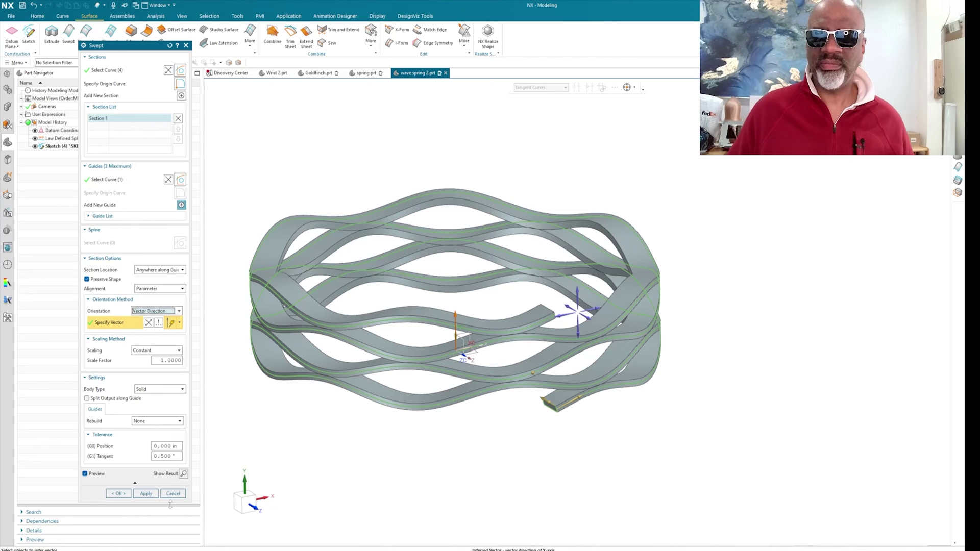
pyautogui.click(119, 494)
pyautogui.moveTo(531, 464)
pyautogui.mouseDown(button='middle')
pyautogui.moveTo(525, 447)
pyautogui.moveTo(504, 453)
pyautogui.moveTo(527, 444)
pyautogui.moveTo(536, 464)
pyautogui.mouseUp(button='middle')
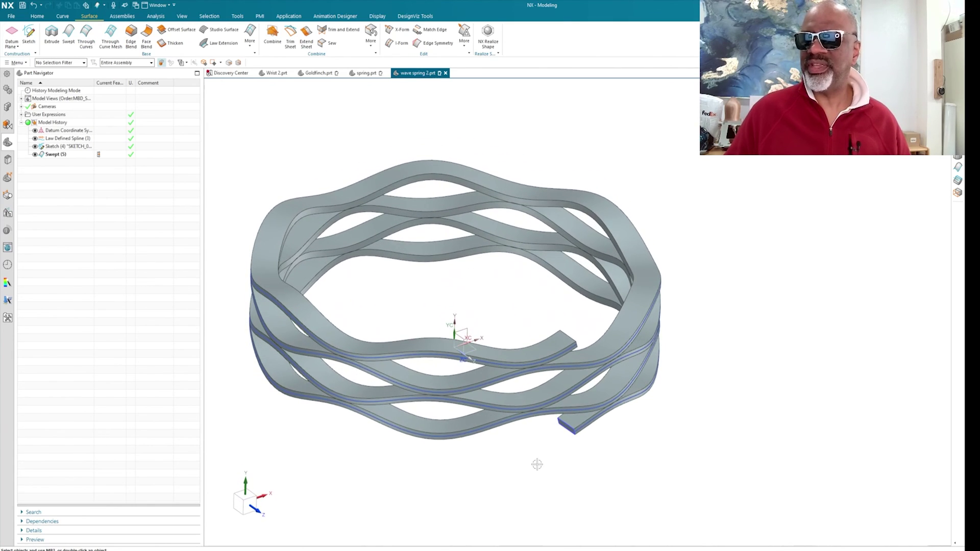
# In User Expressions, set d to 5 and fit the enlarged spring in view
pyautogui.scroll(3, 520, 466)
pyautogui.scroll(-1, 556, 467)
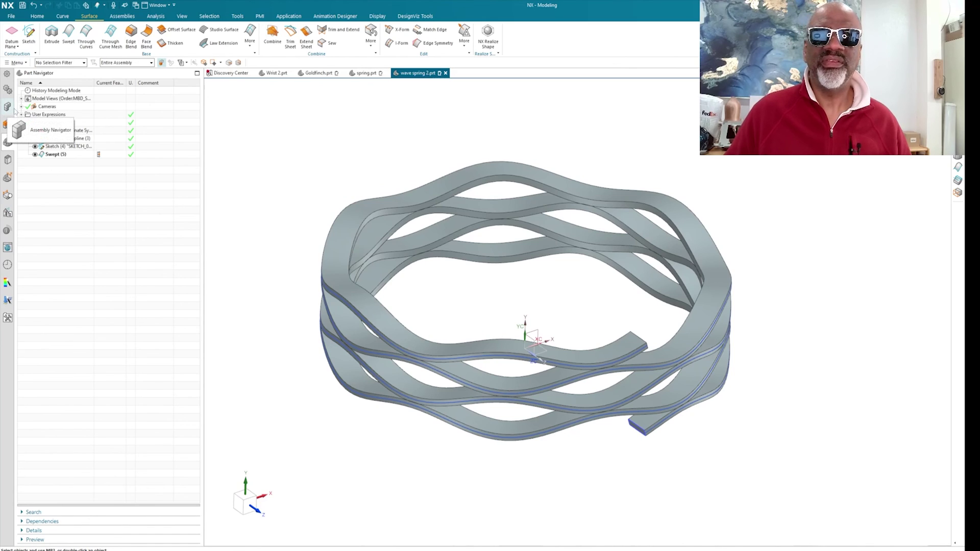
pyautogui.click(21, 115)
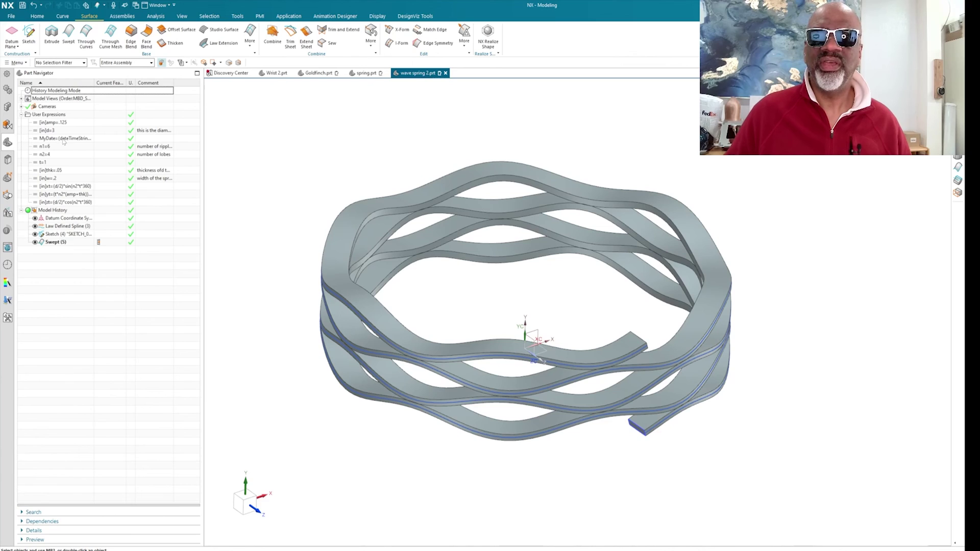
pyautogui.doubleClick(61, 131)
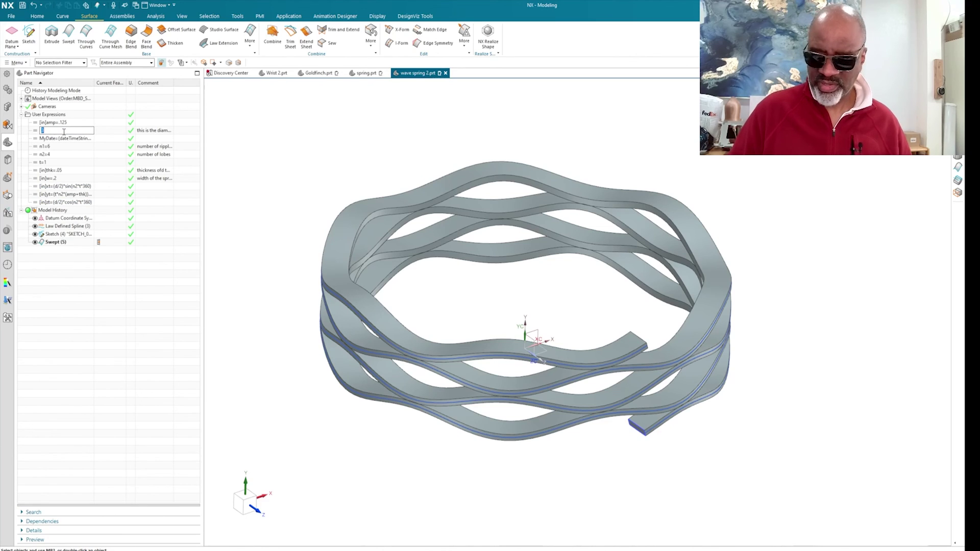
pyautogui.write('5')
pyautogui.press('Return')
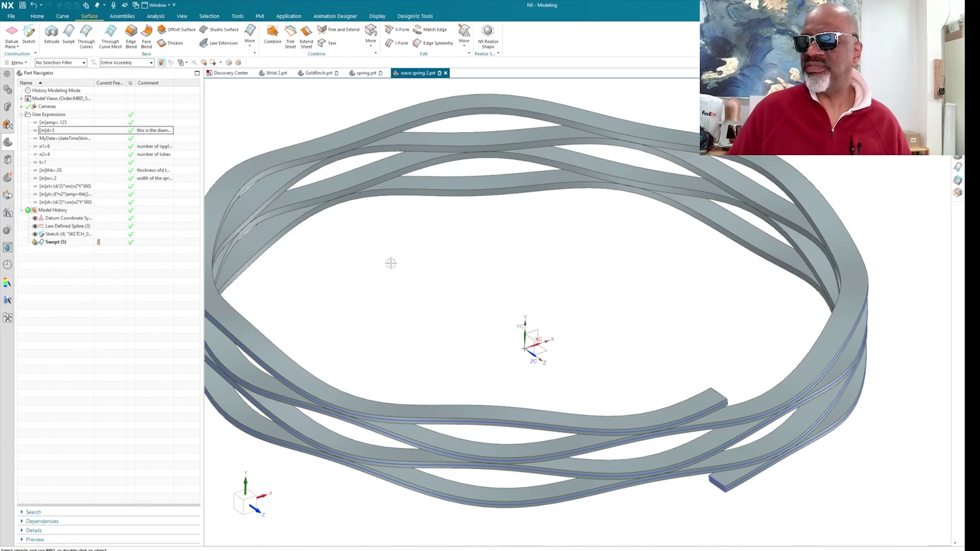
pyautogui.hotkey('ctrl', 'f')
pyautogui.moveTo(453, 254); pyautogui.dragTo(452, 250, button='middle')
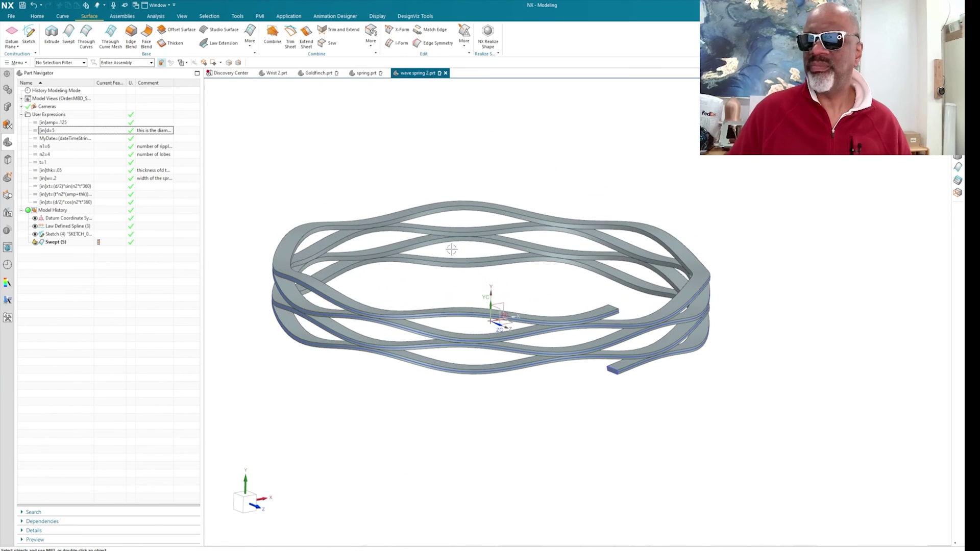
# Set amp to .25 and w to .5, widening the spring's strip
pyautogui.doubleClick(73, 124)
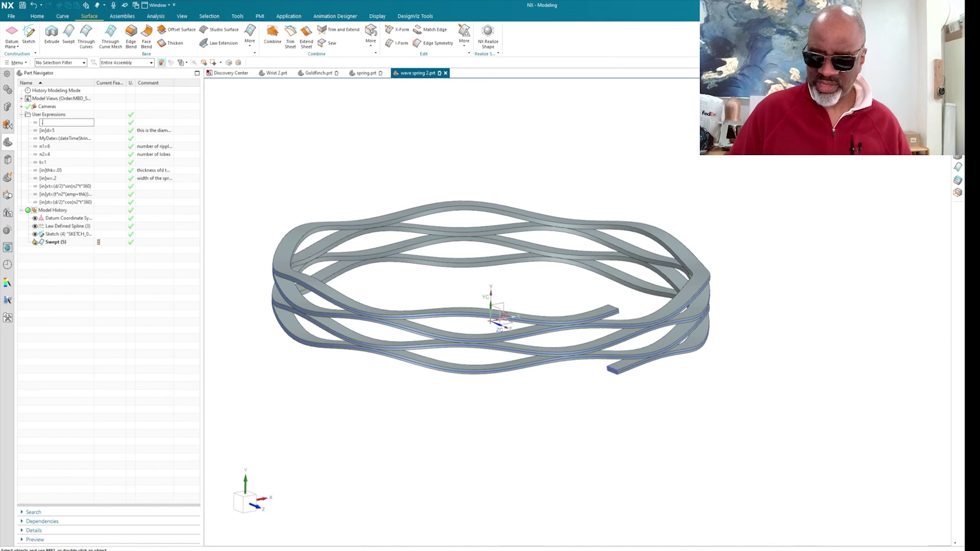
pyautogui.write('.25')
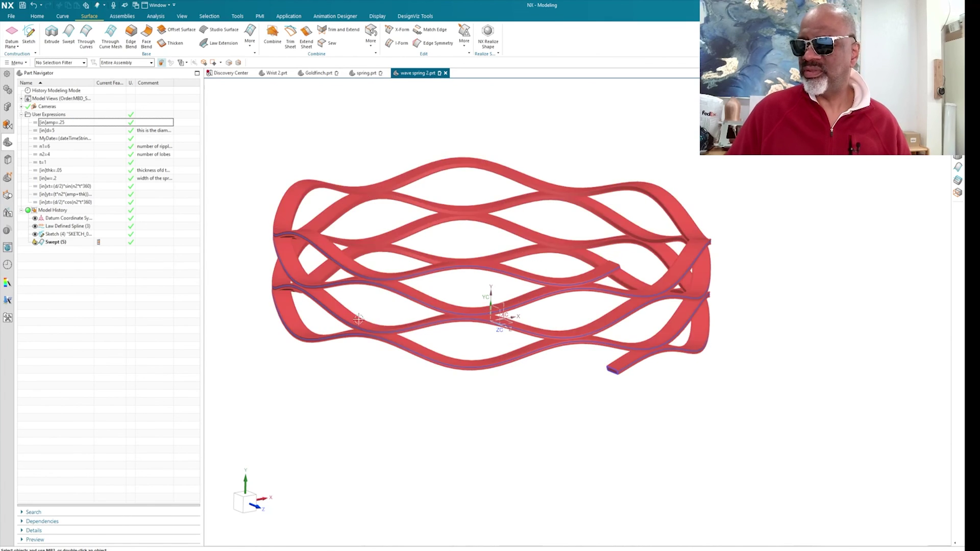
pyautogui.moveTo(516, 400)
pyautogui.mouseDown(button='middle')
pyautogui.moveTo(517, 381)
pyautogui.moveTo(512, 392)
pyautogui.moveTo(475, 390)
pyautogui.moveTo(499, 403)
pyautogui.mouseUp(button='middle')
pyautogui.moveTo(304, 127); pyautogui.dragTo(300, 153, button='middle')
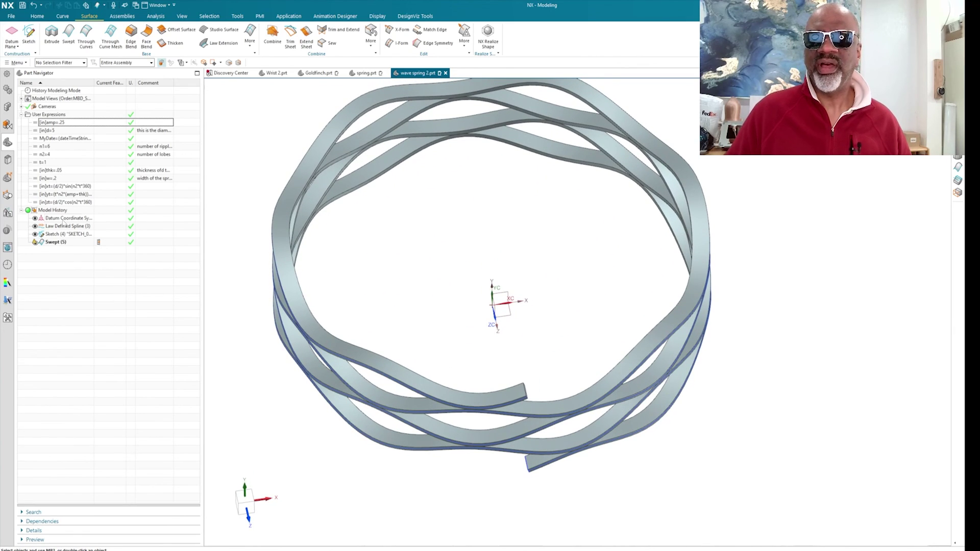
pyautogui.doubleClick(64, 178)
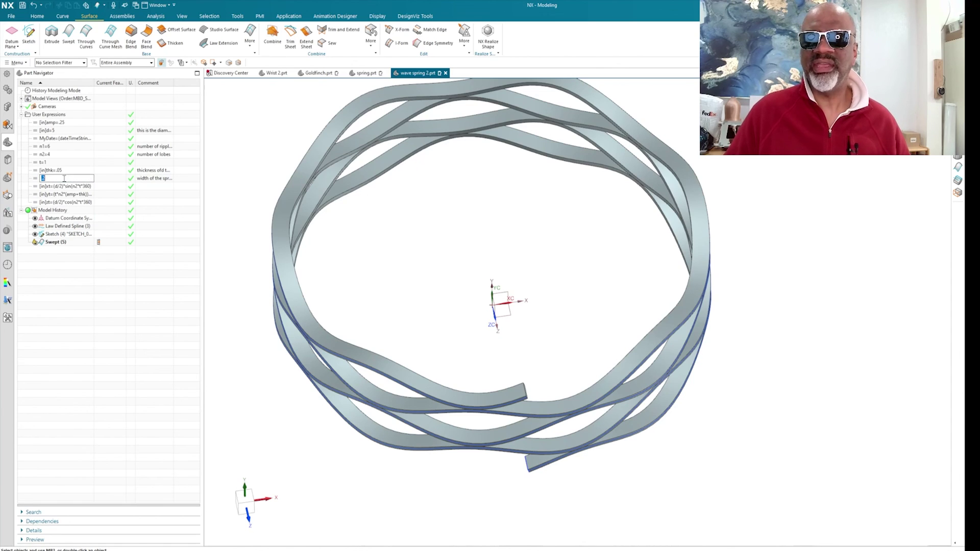
pyautogui.press('Return')
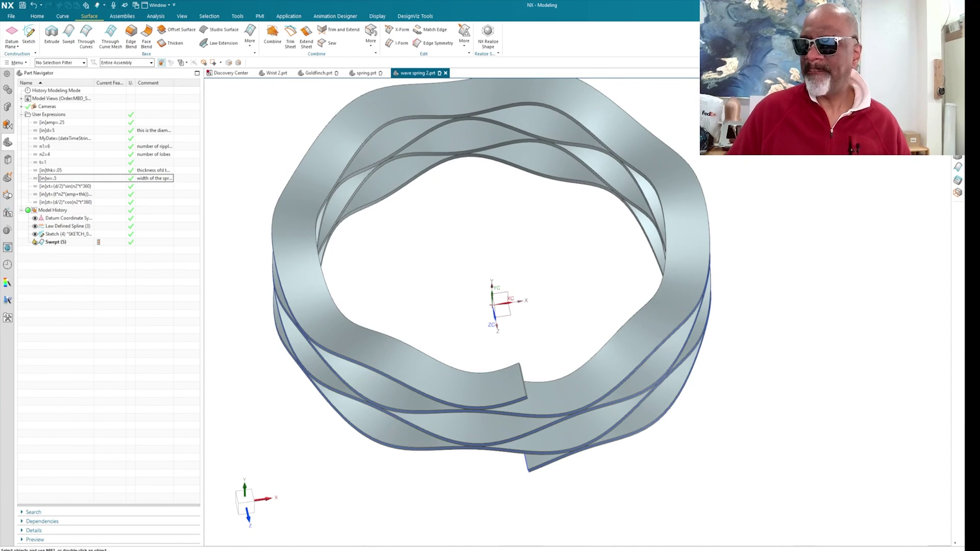
pyautogui.moveTo(429, 253); pyautogui.dragTo(330, 140, button='middle')
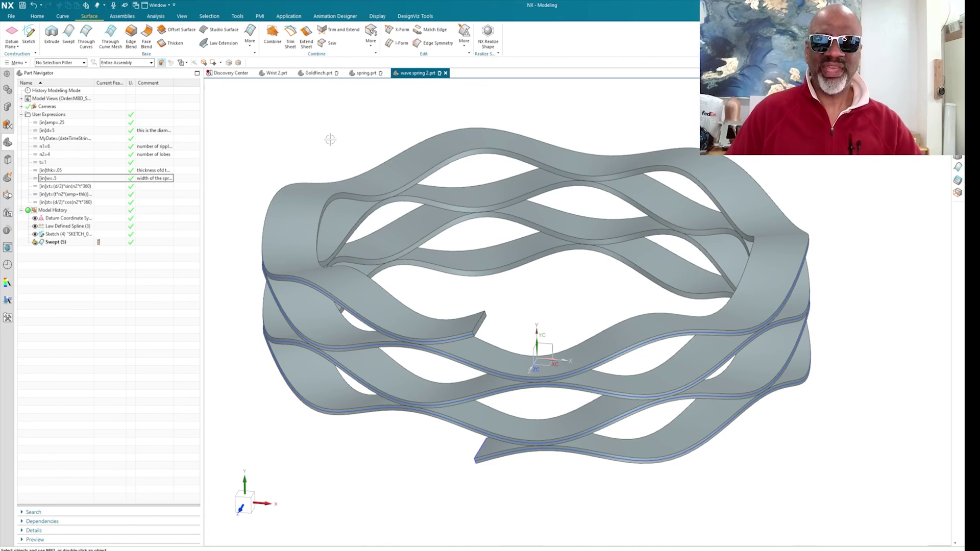